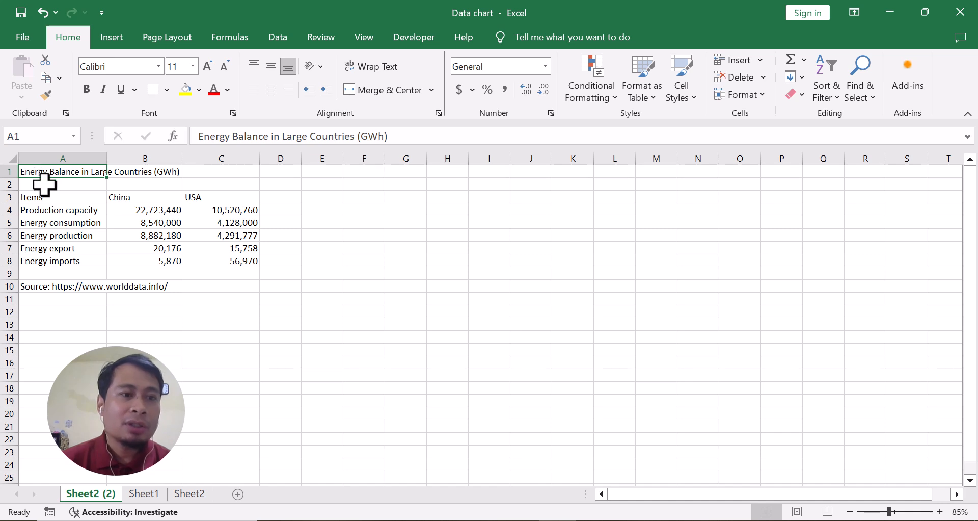
click(138, 157)
click(238, 152)
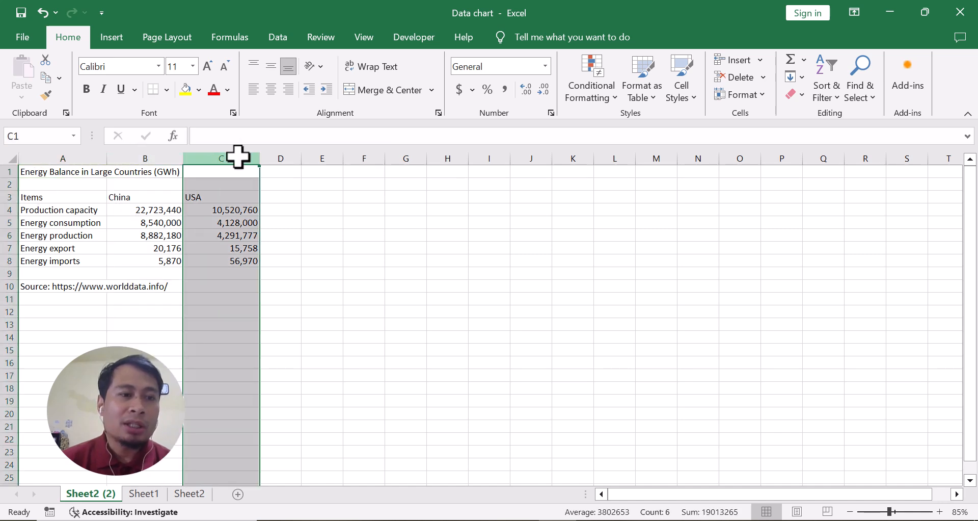
click(73, 211)
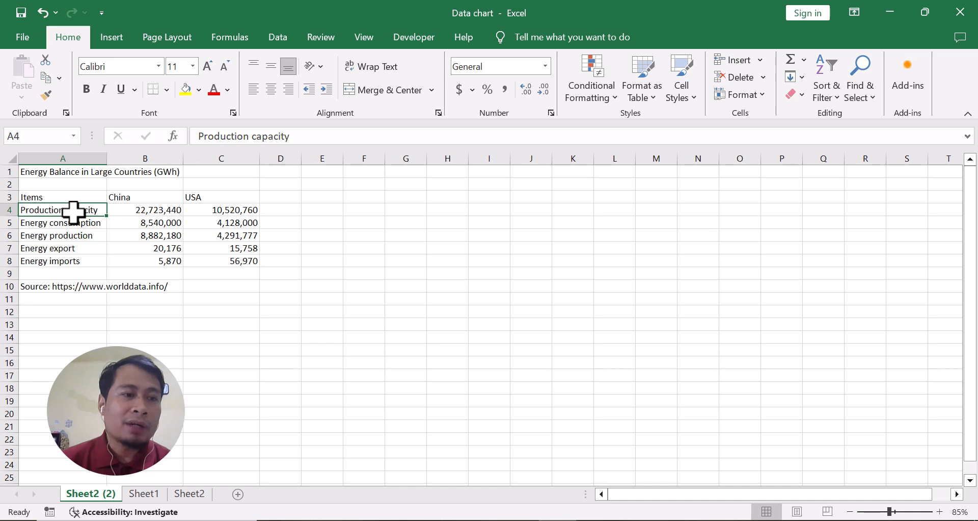
click(65, 233)
click(36, 287)
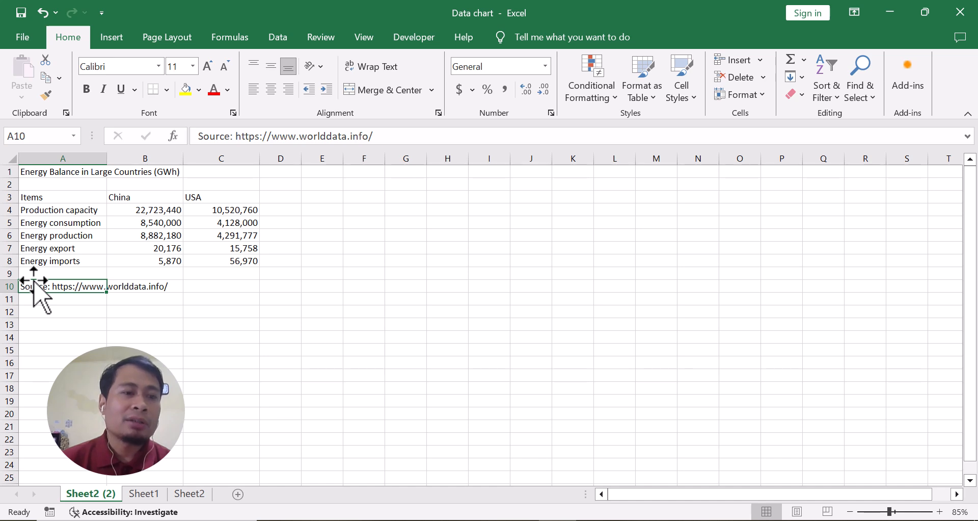
click(40, 239)
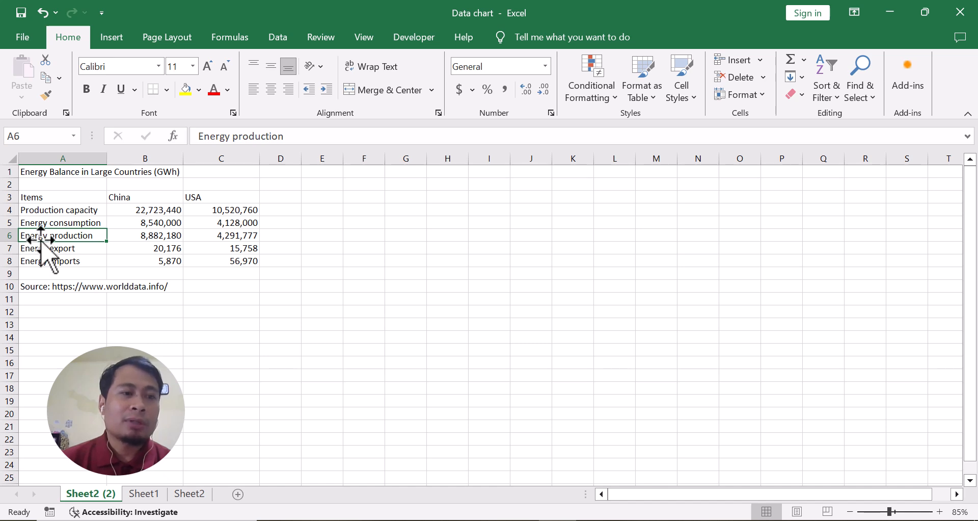
Step: Insert a 2-D 100% stacked bar chart from the energy table in A3:C8
drag(41, 197, 227, 258)
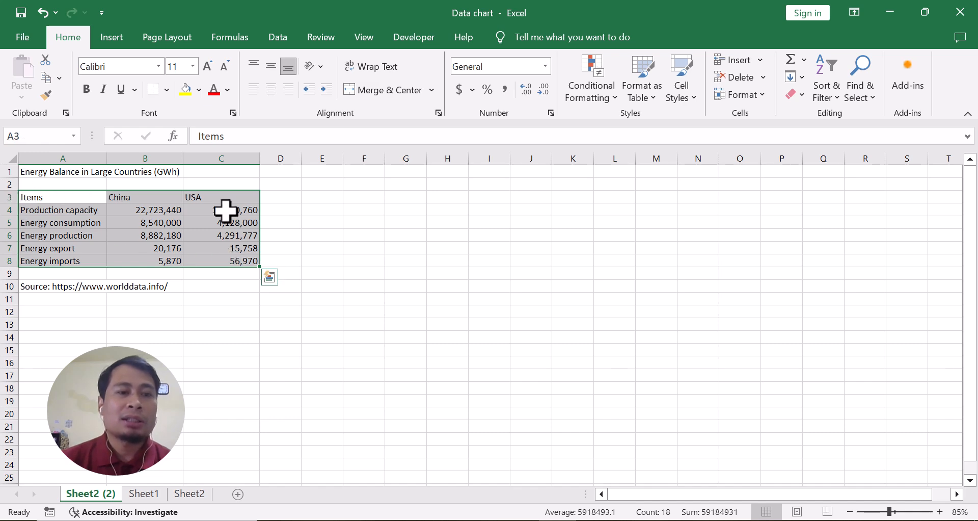
click(114, 40)
click(541, 75)
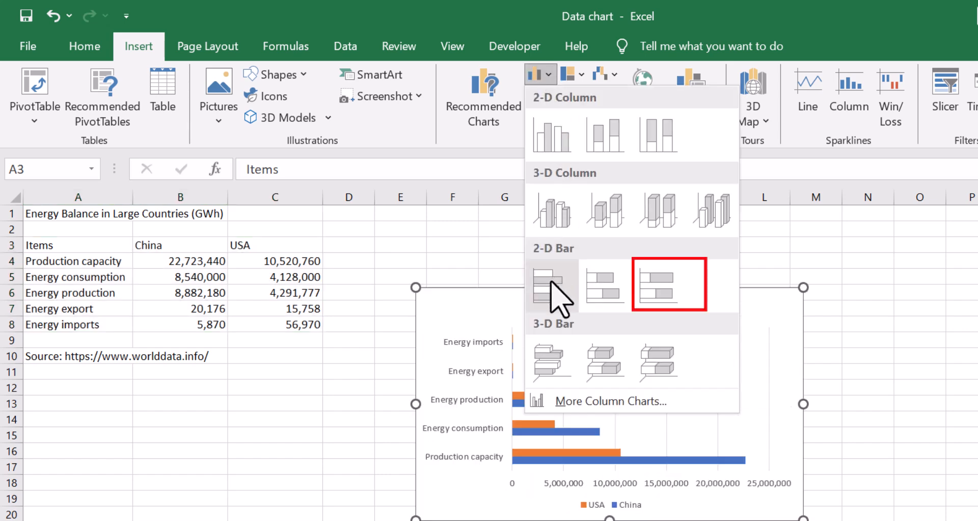
click(648, 291)
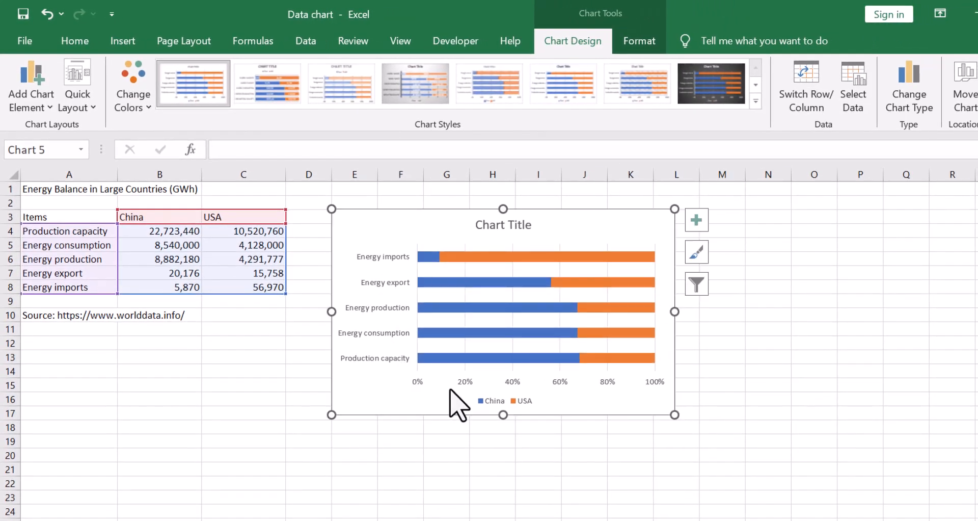
Step: Delete the chart's horizontal percentage axis and its vertical gridlines
click(465, 383)
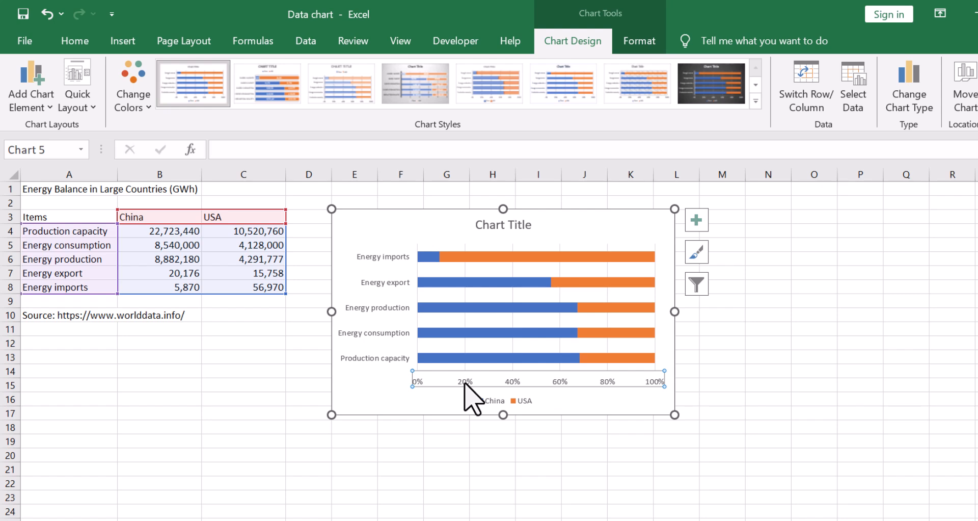
key(Delete)
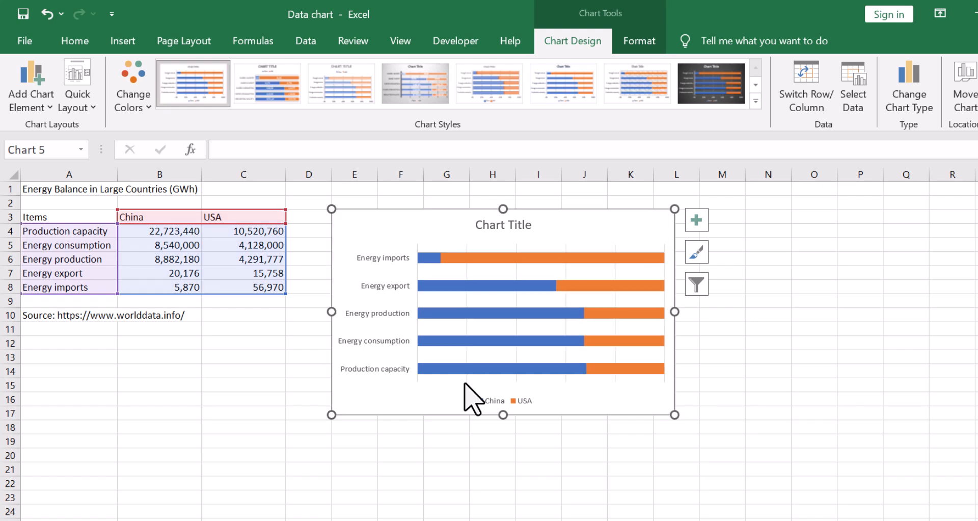
click(467, 330)
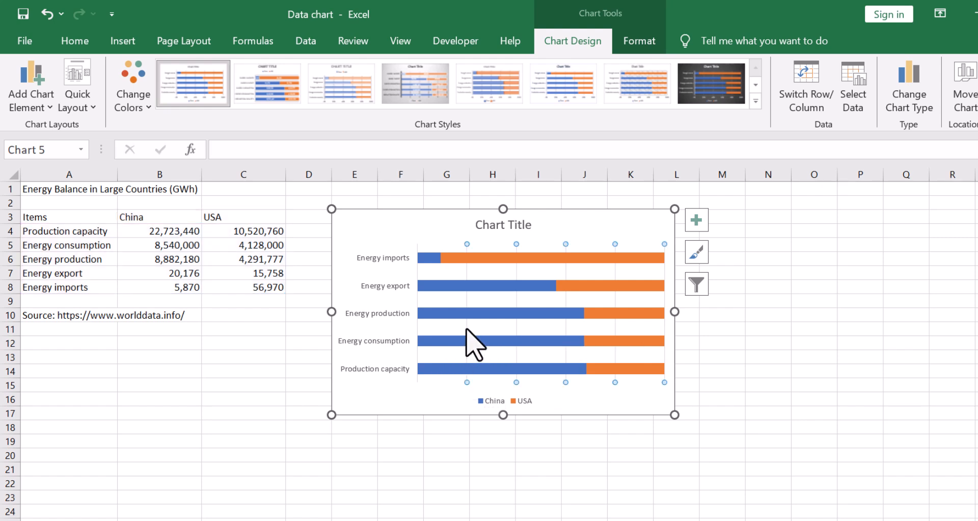
key(Delete)
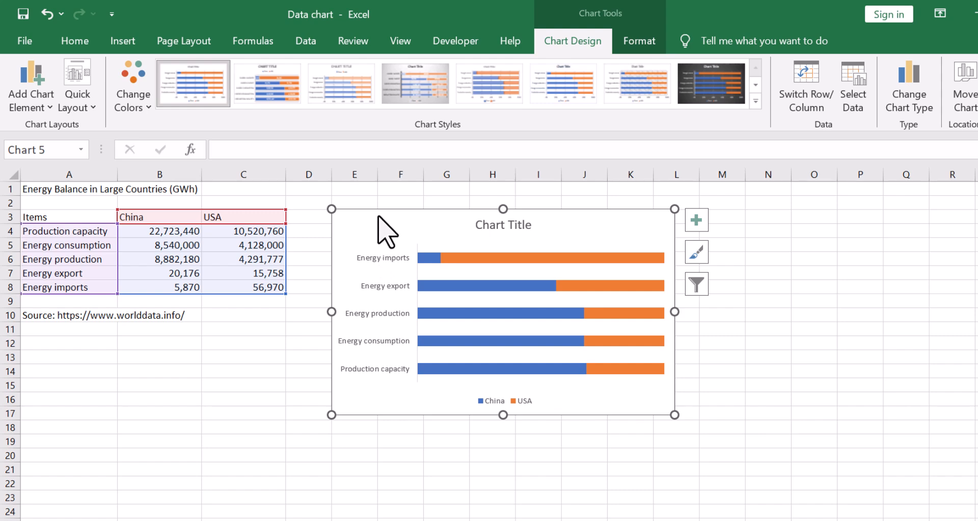
Step: Set the chart's vertical category axis to show categories in reverse order, matching the table's row order
click(359, 262)
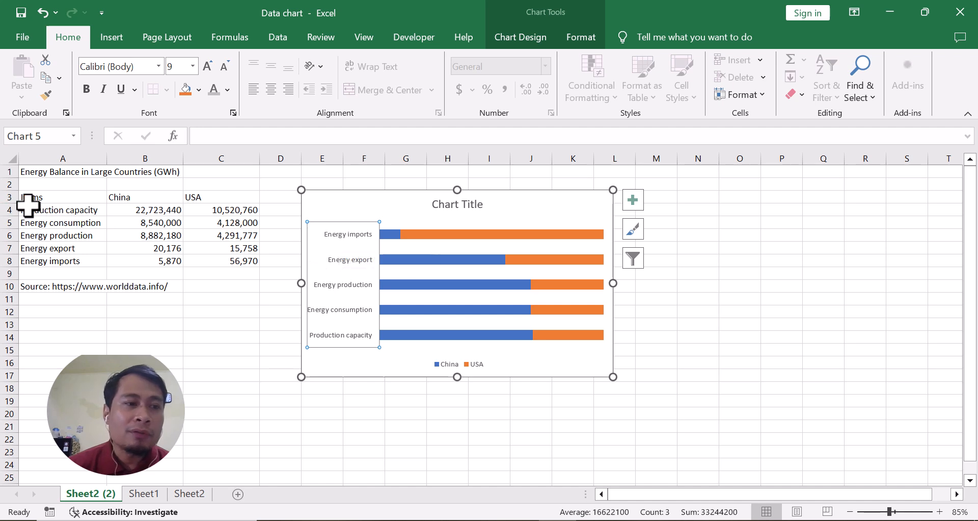
click(6, 210)
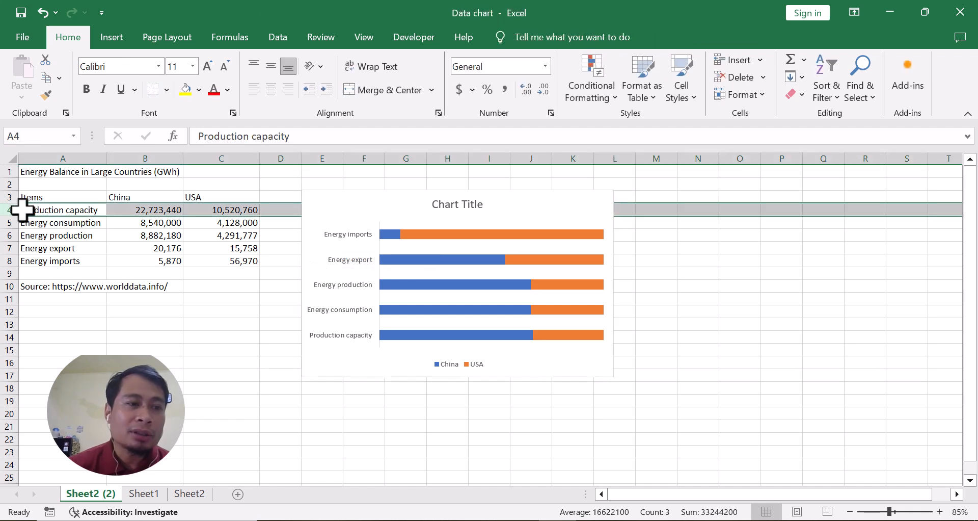
click(341, 339)
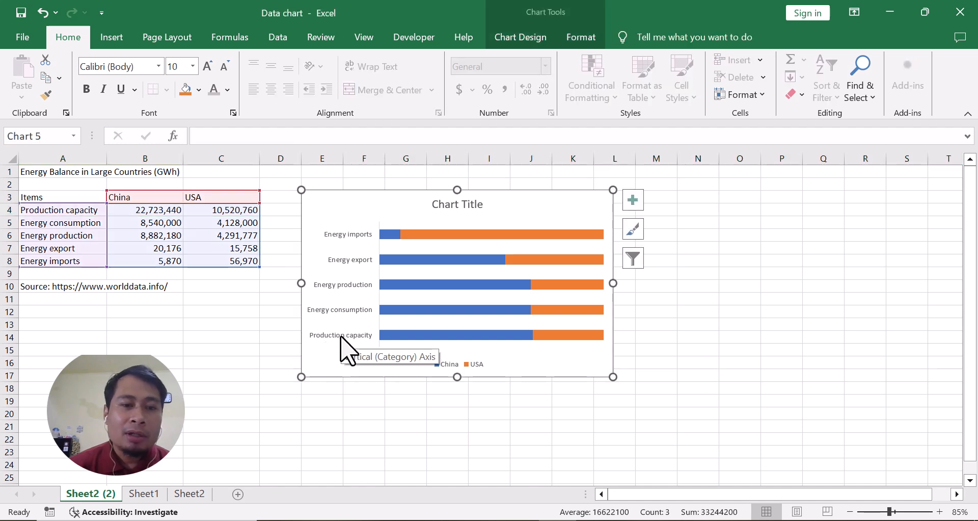
click(341, 336)
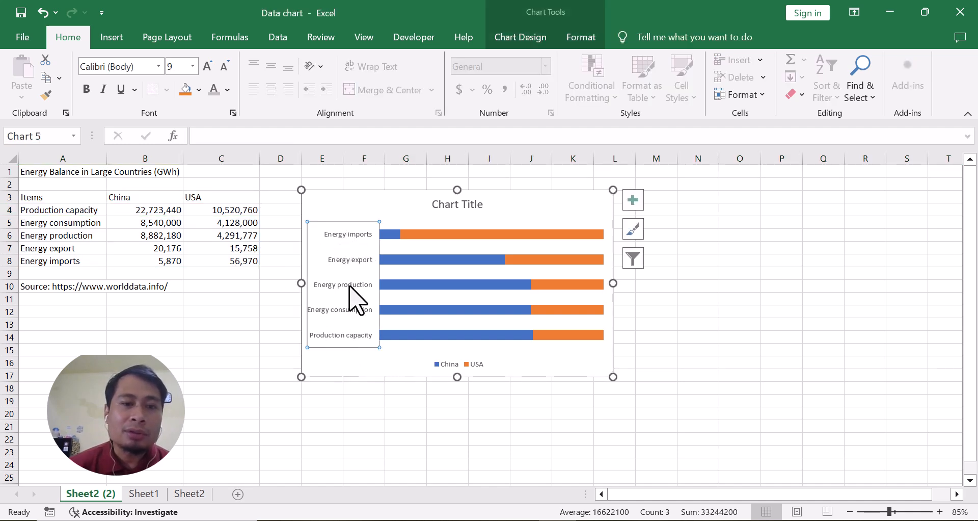
click(363, 202)
click(343, 235)
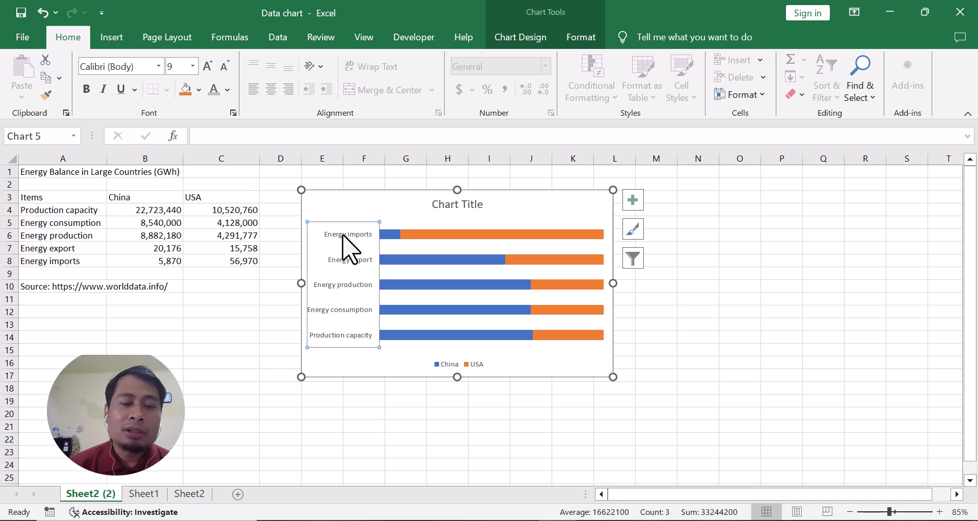
right_click(343, 235)
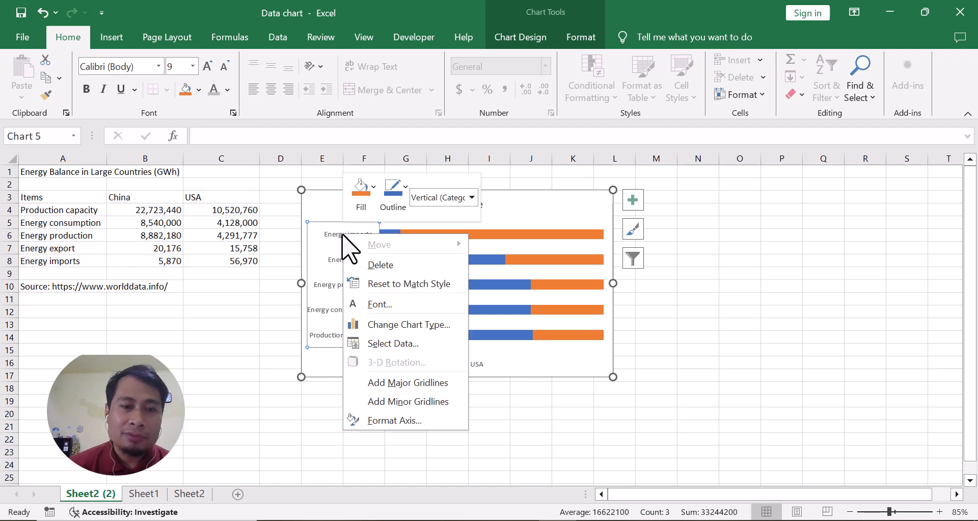
click(396, 422)
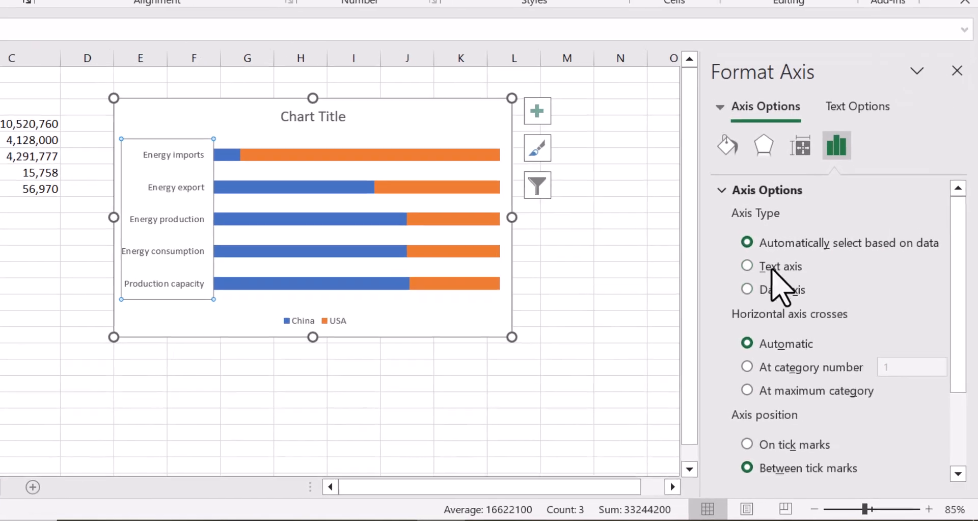
scroll(835, 290, down, 1)
scroll(798, 229, down, 3)
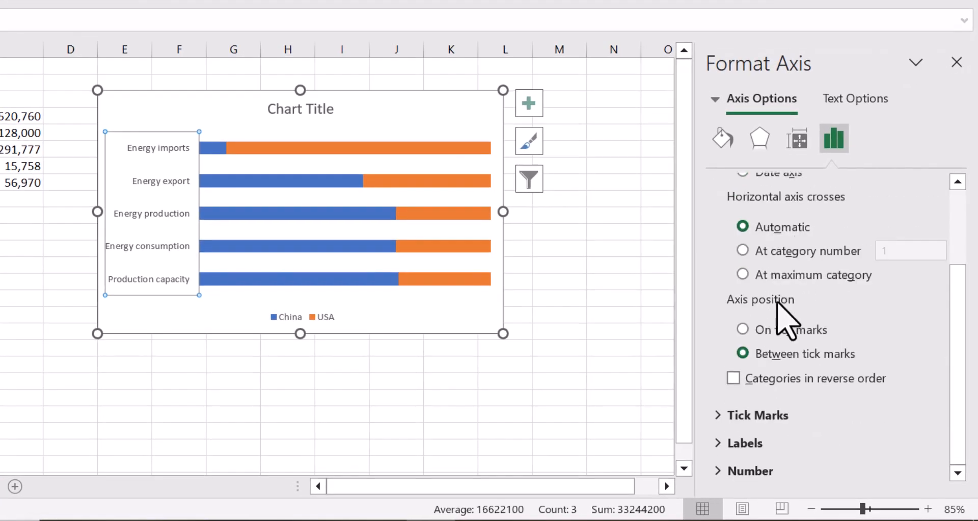
click(733, 378)
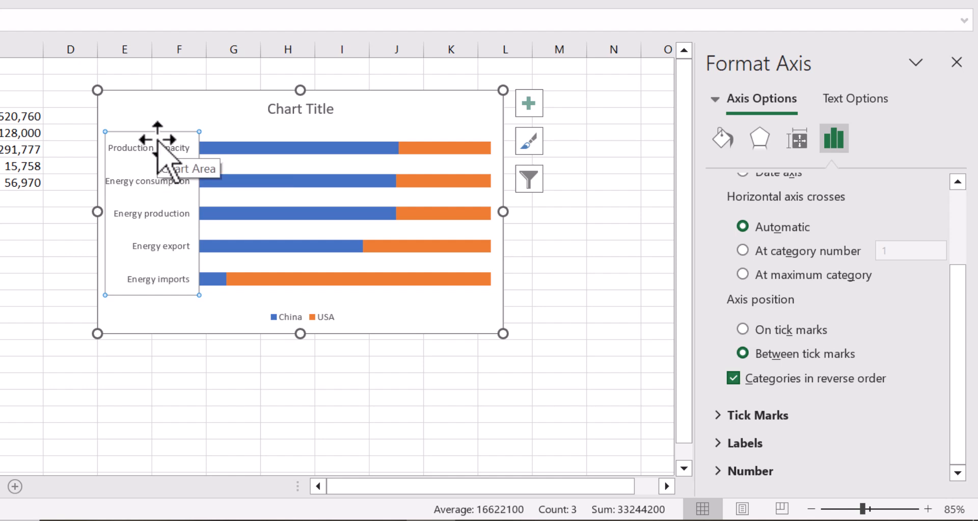
Step: Delete the vertical category axis and move the legend to the chart's upper-right corner, just above the first bar
key(Delete)
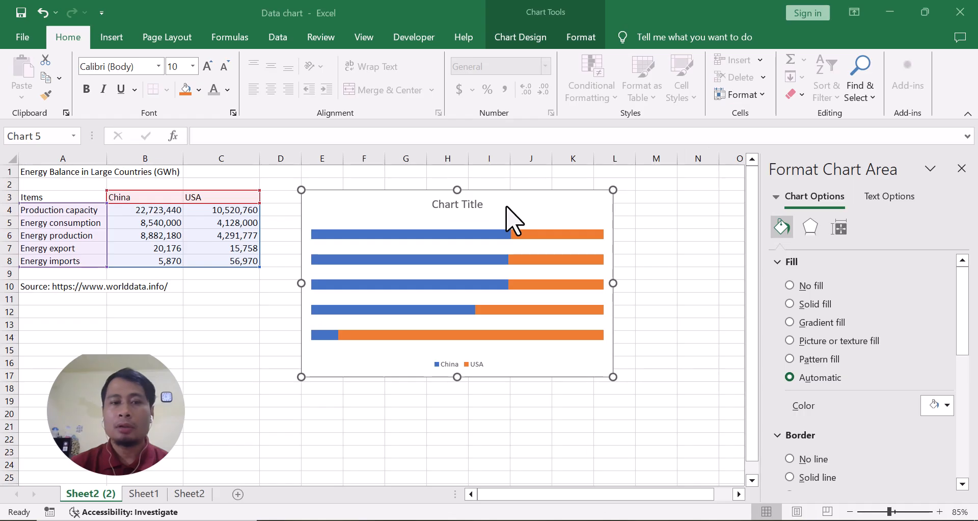
click(473, 365)
drag(469, 360, 586, 212)
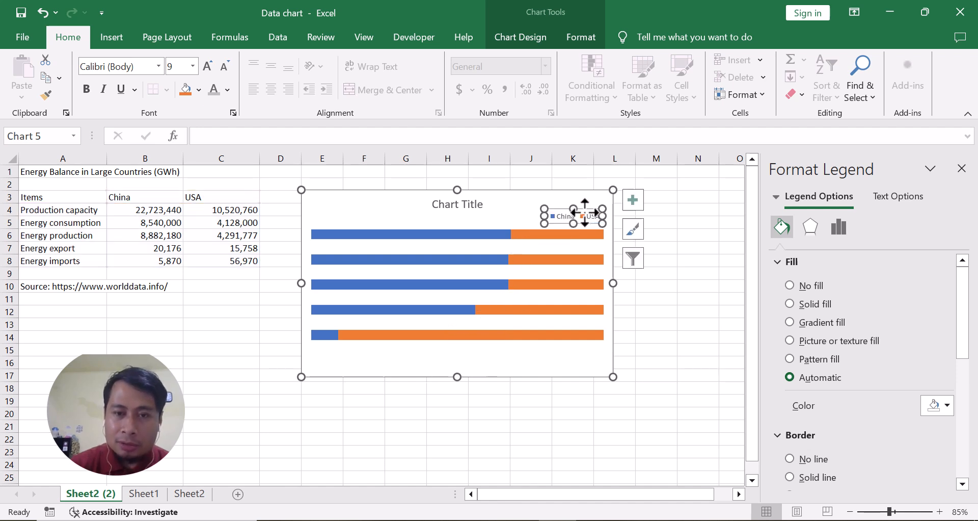
Step: Change the fill of the China data series to standard red
click(450, 204)
click(419, 235)
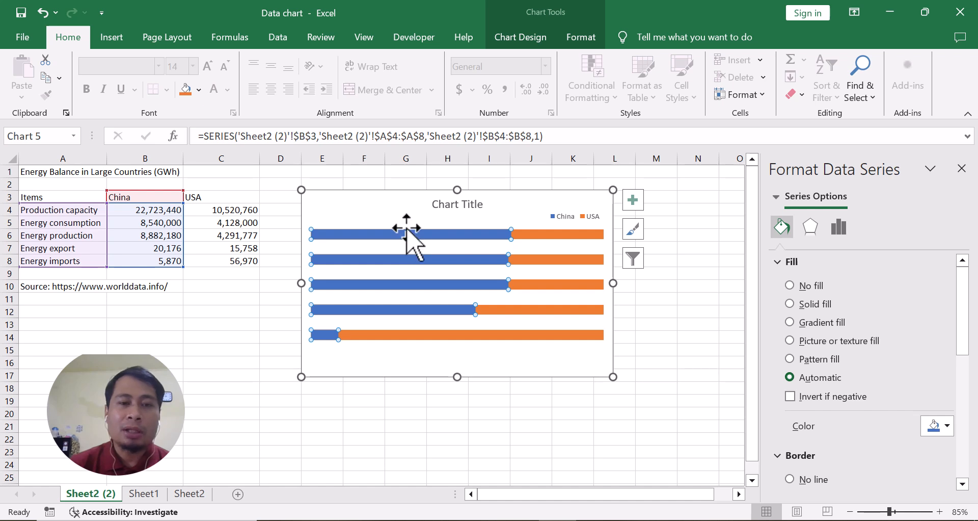
mouse_move(402, 232)
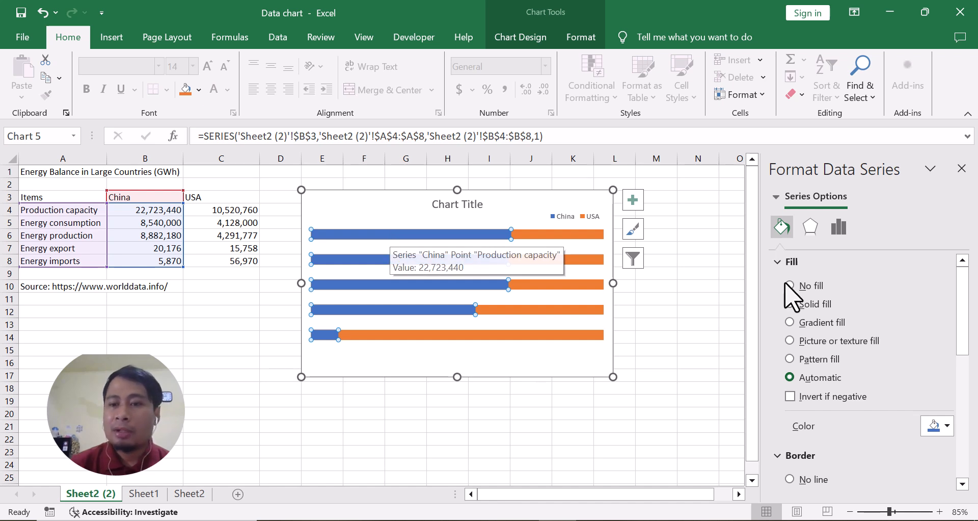
scroll(812, 285, down, 2)
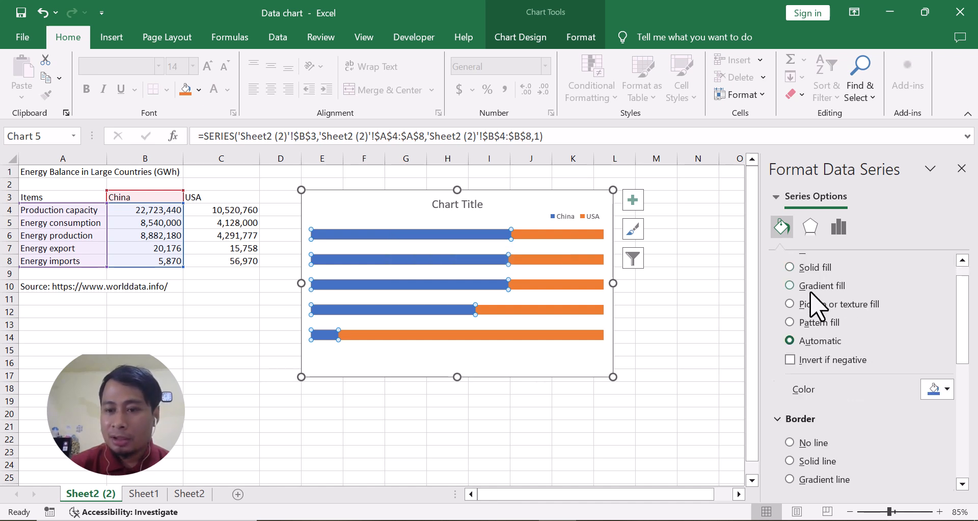
click(936, 353)
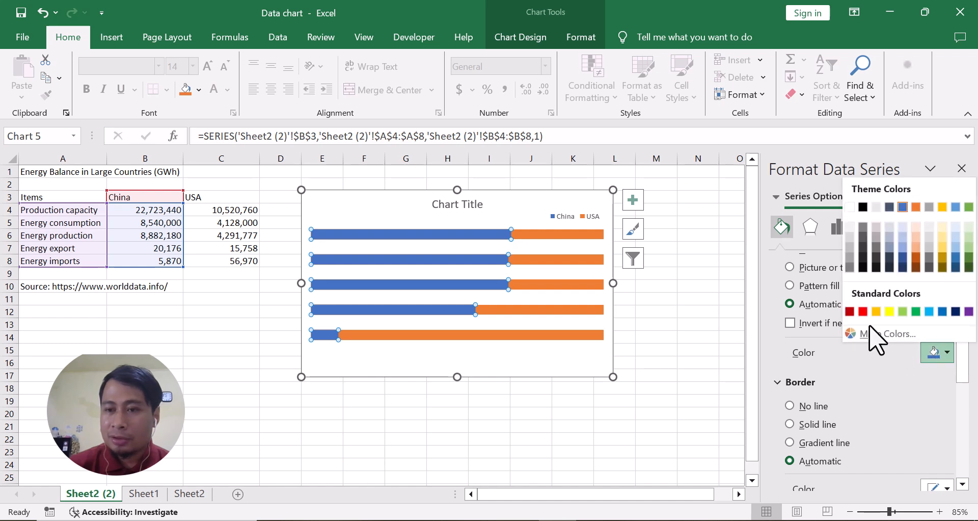
click(863, 311)
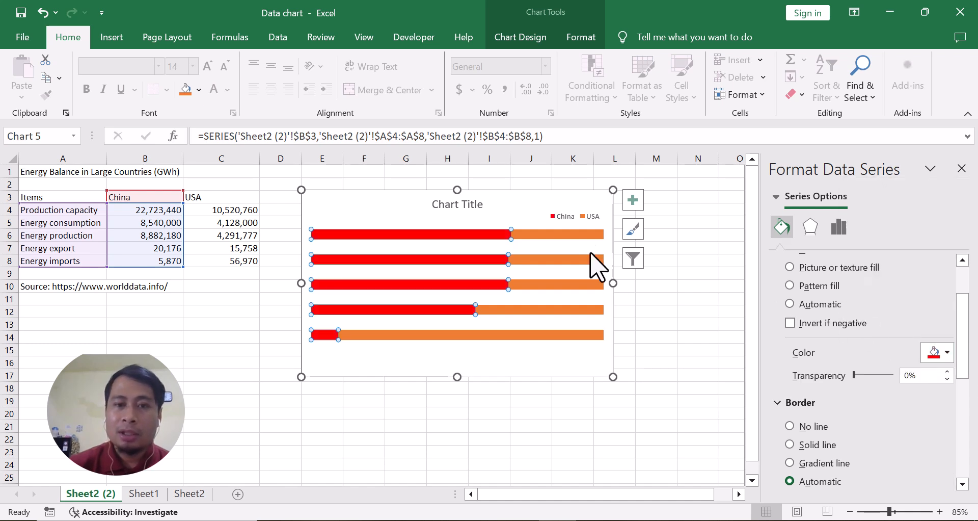
Step: Change the fill of the USA data series to light gray from the theme colors
click(571, 239)
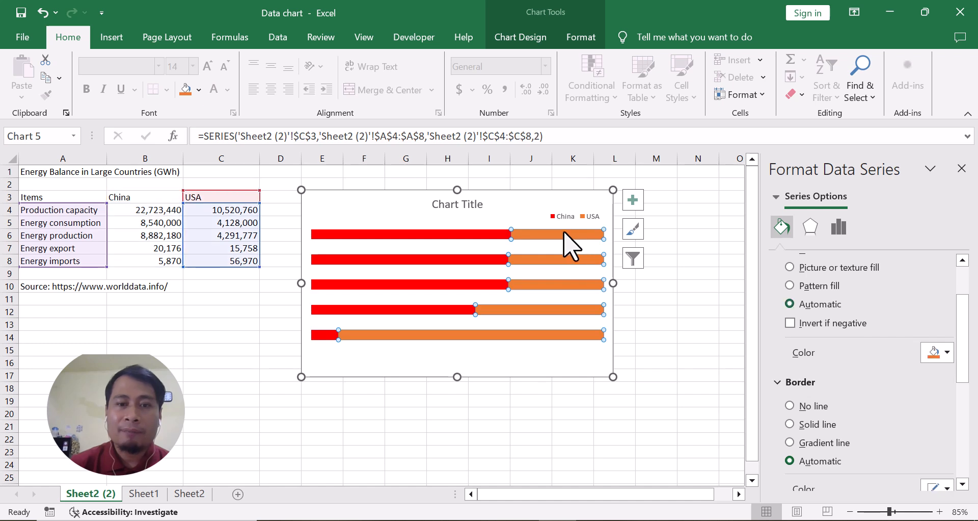
click(946, 353)
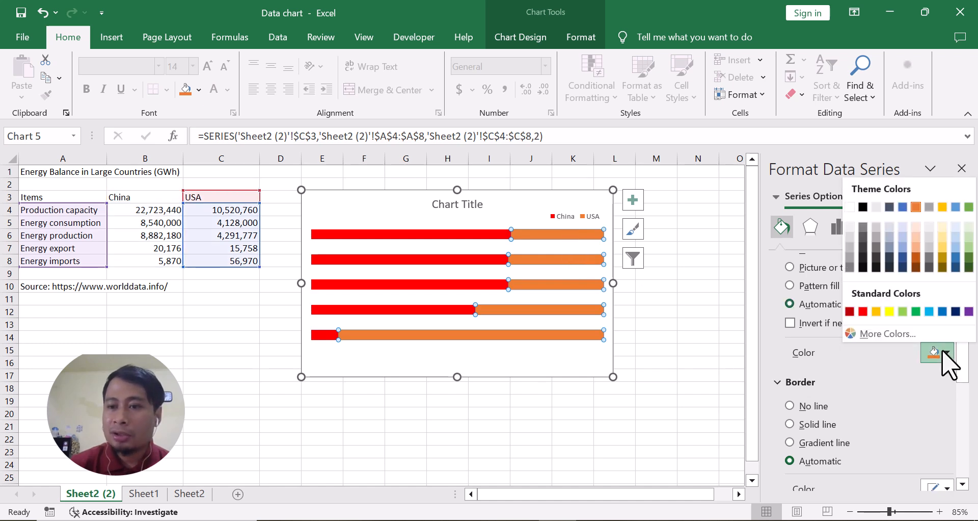
click(850, 237)
Step: Thicken the chart's bars by setting the series gap width to 80%
click(560, 233)
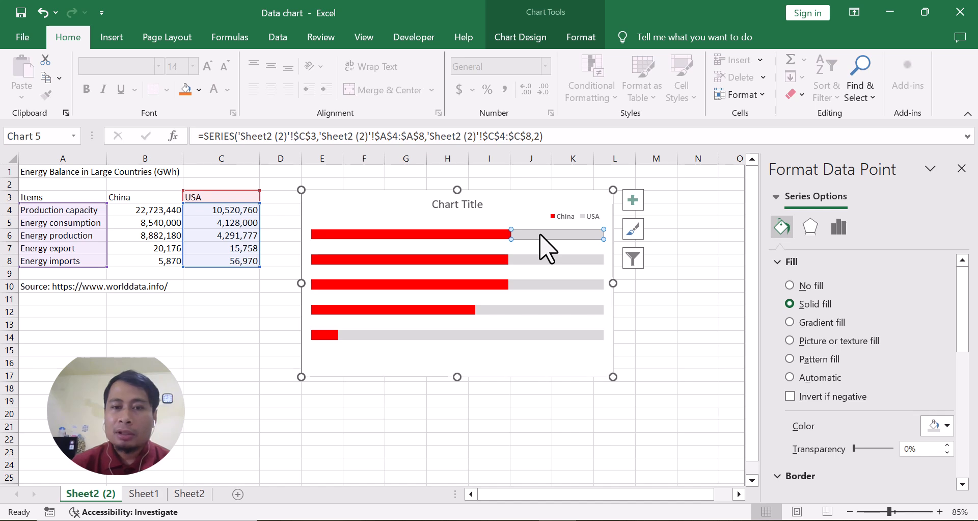
click(838, 230)
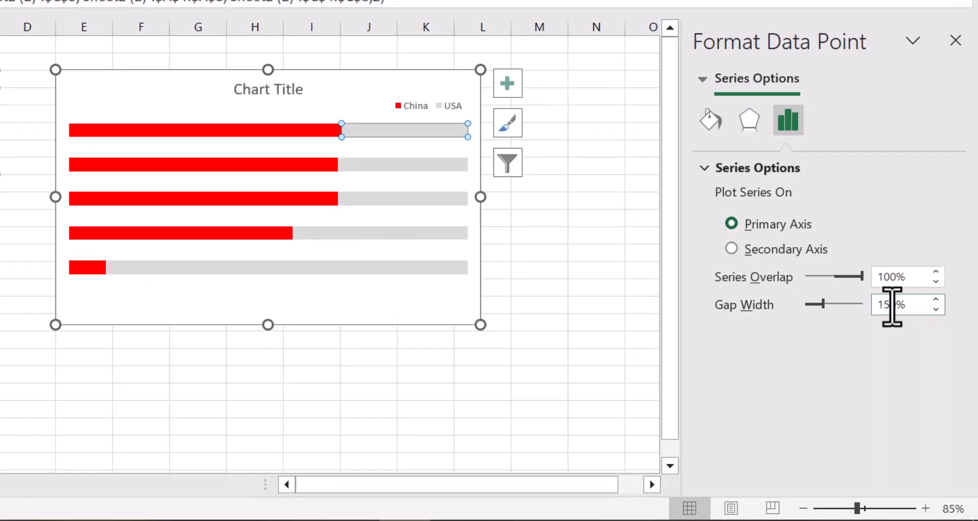
double_click(914, 361)
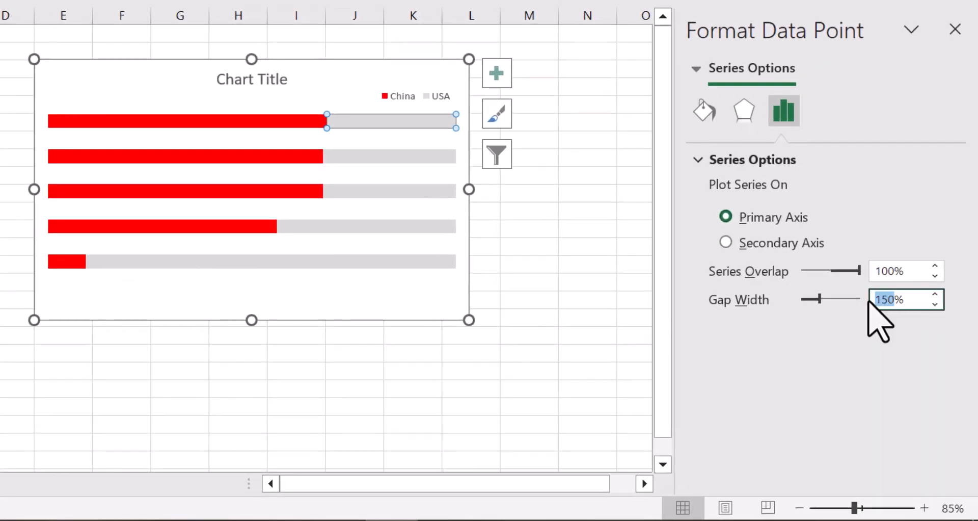
text(80)
key(Return)
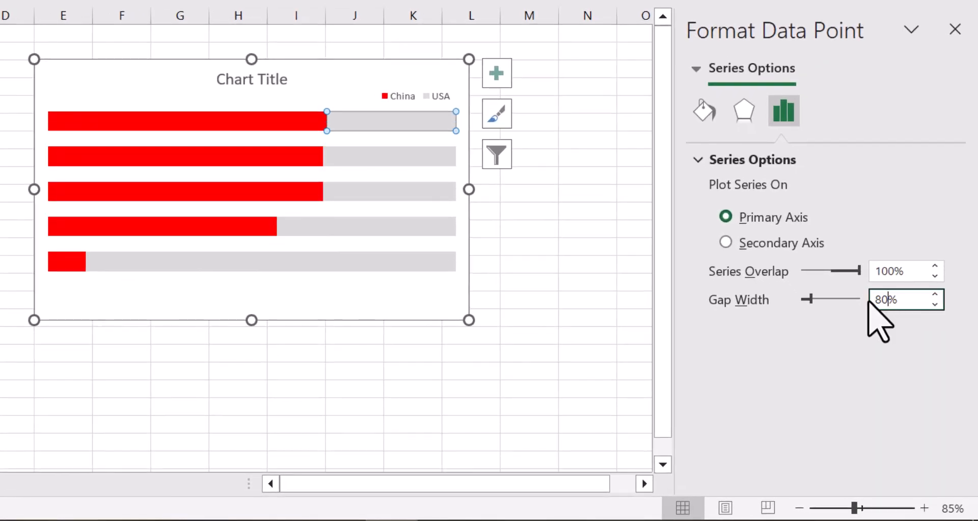
Step: Link the chart title to cell A1 so it takes its text from the worksheet heading
click(359, 78)
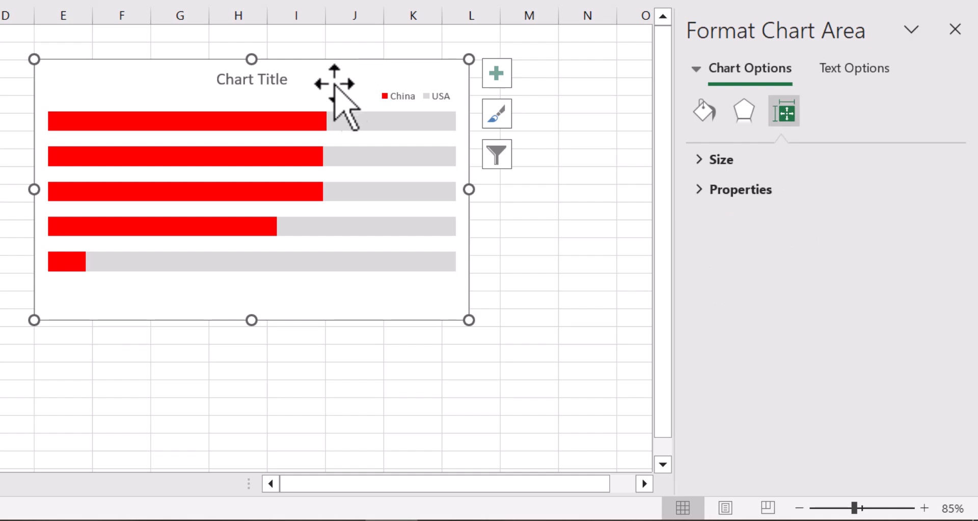
click(261, 81)
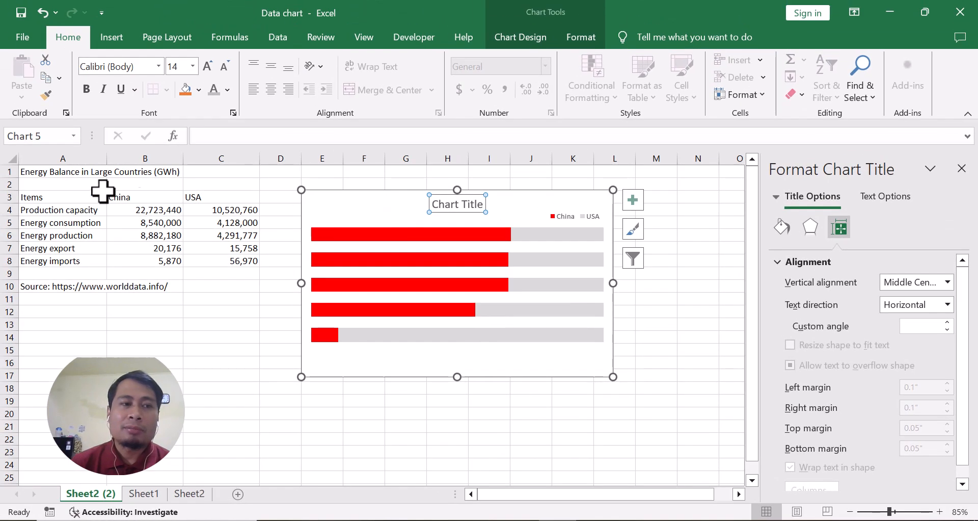
click(433, 202)
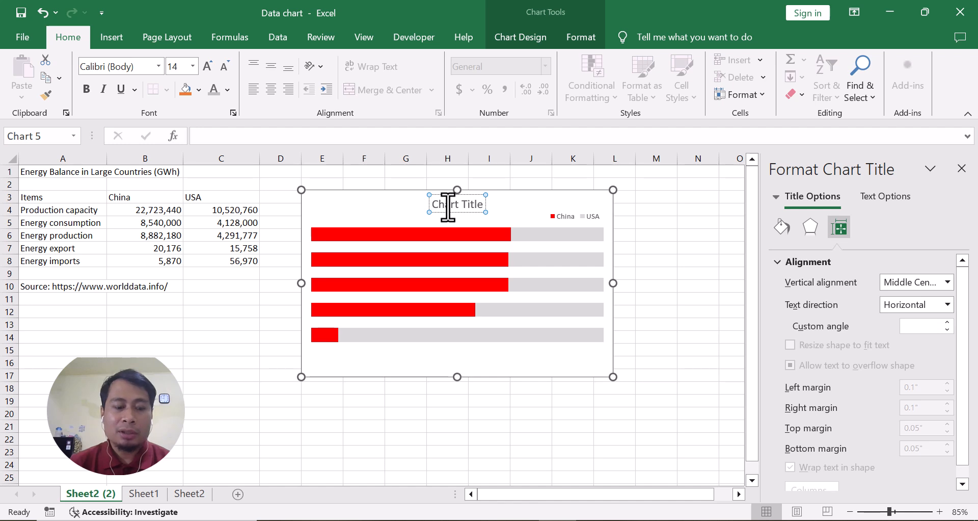
triple_click(448, 206)
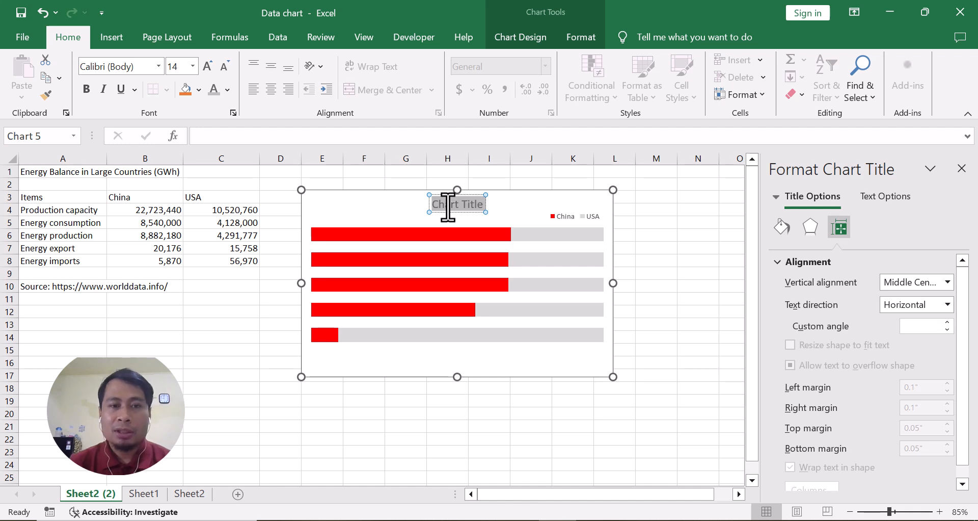
click(217, 136)
text(=)
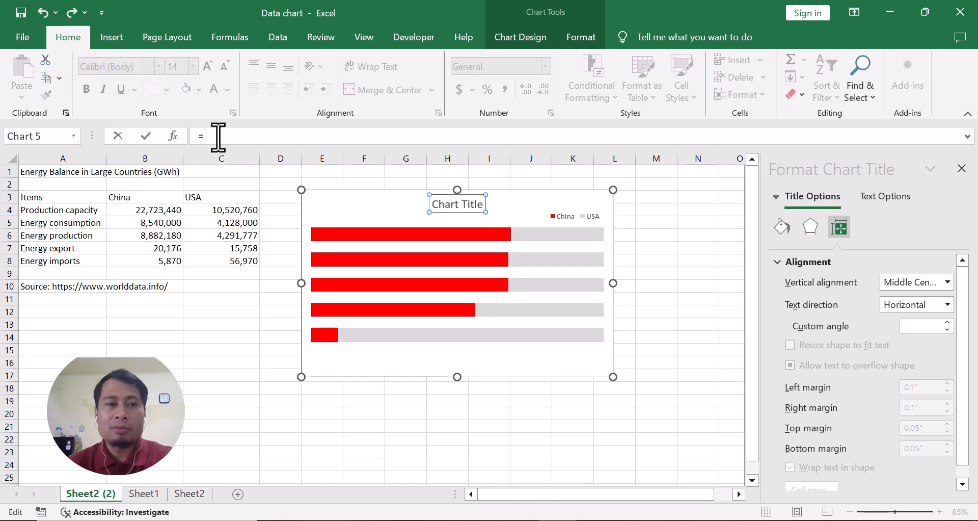
click(54, 172)
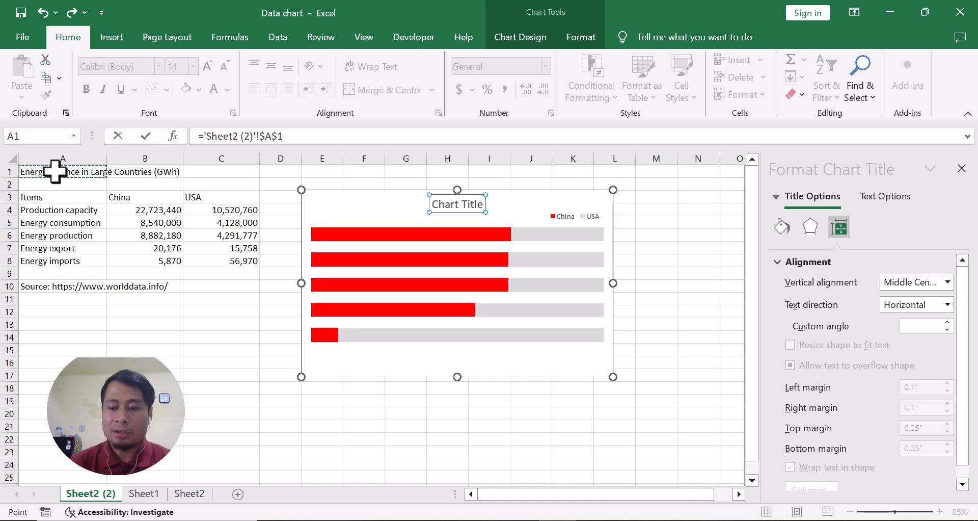
key(Return)
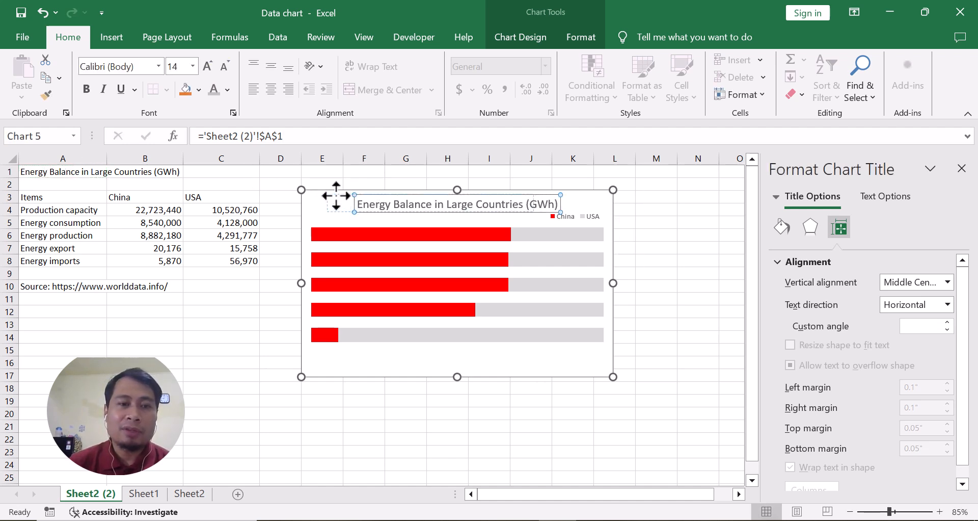
Step: Make the chart title black and bold, and move it to the chart's upper-left corner, aligned with the bars
drag(329, 195, 329, 195)
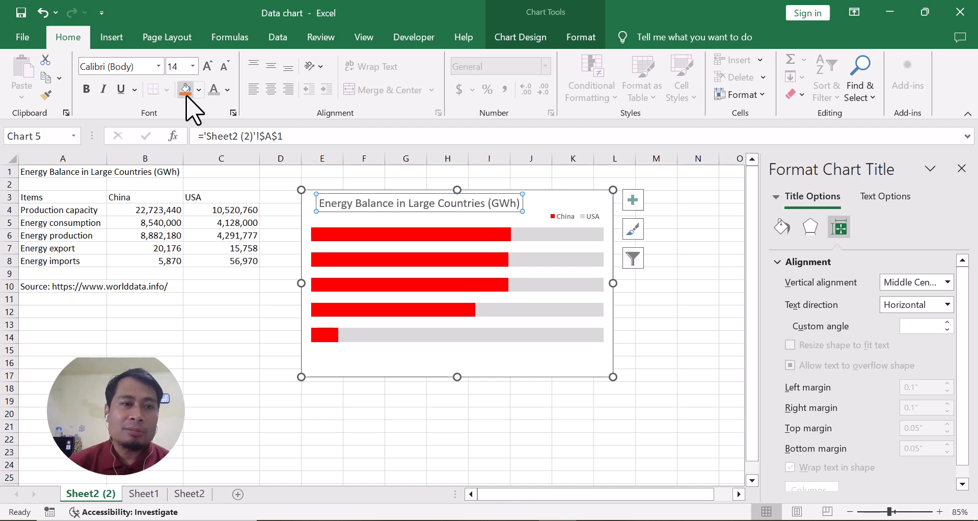
click(228, 90)
click(218, 113)
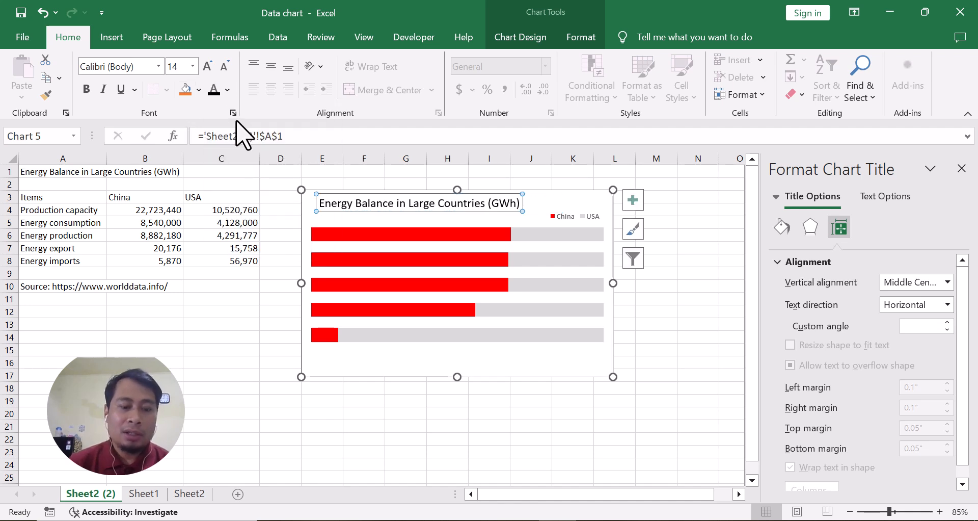
key(ctrl+b)
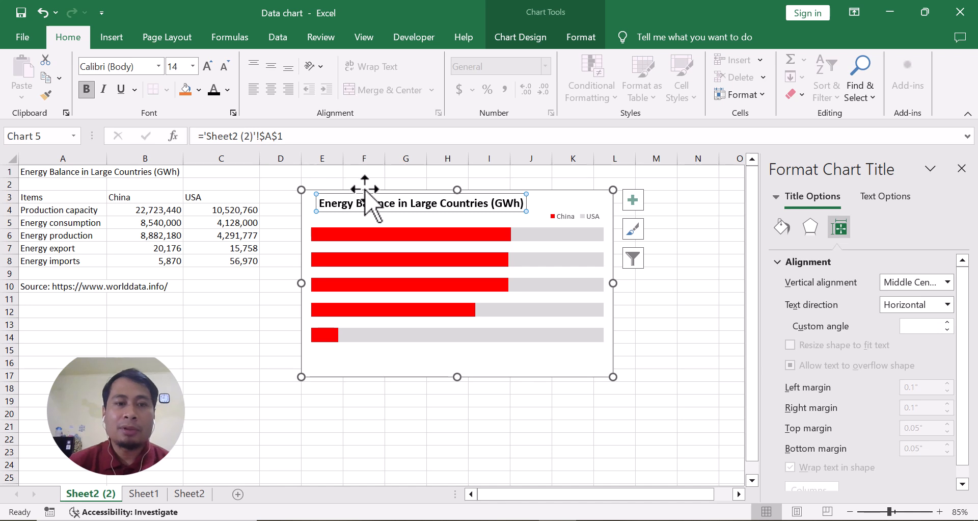
drag(355, 194, 357, 194)
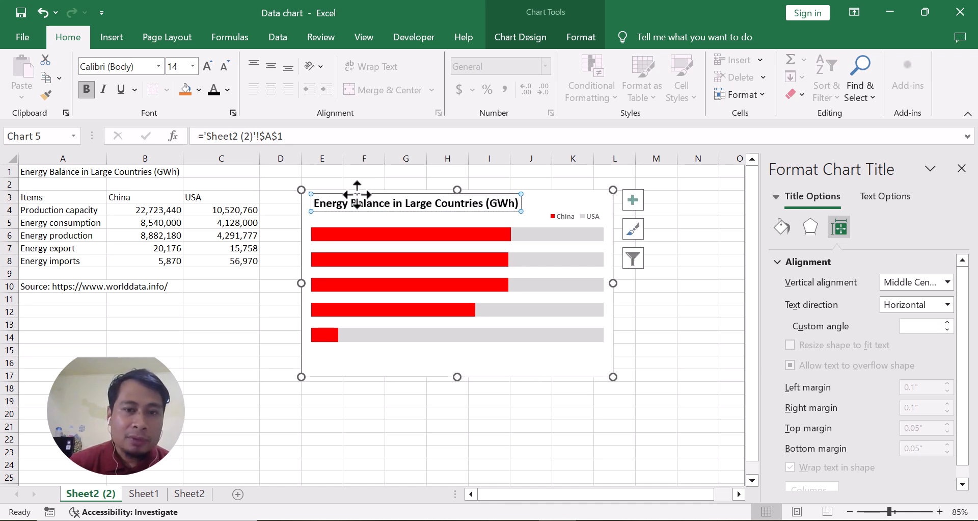
click(350, 234)
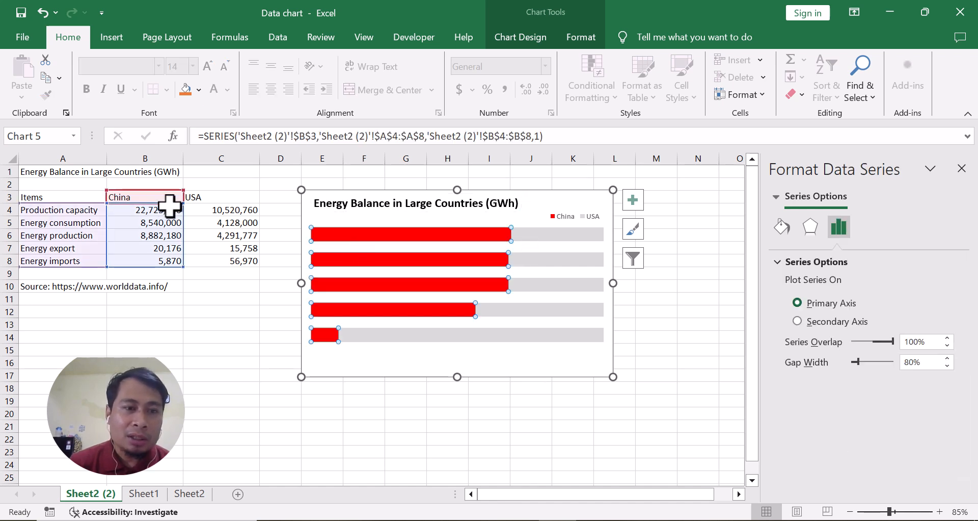
click(379, 225)
click(366, 243)
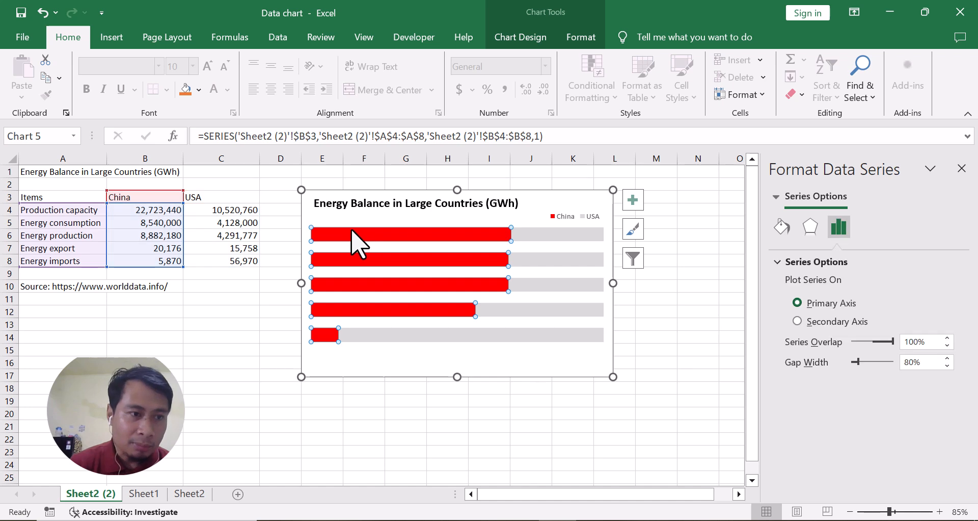
Step: Insert a text box in the chart above the first bar and link it to cell A4, Production capacity
click(544, 201)
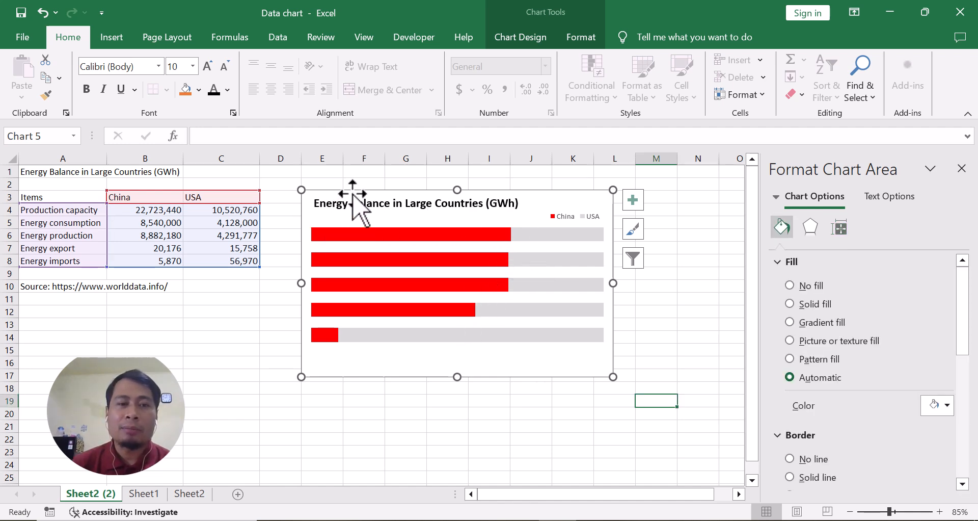
click(116, 41)
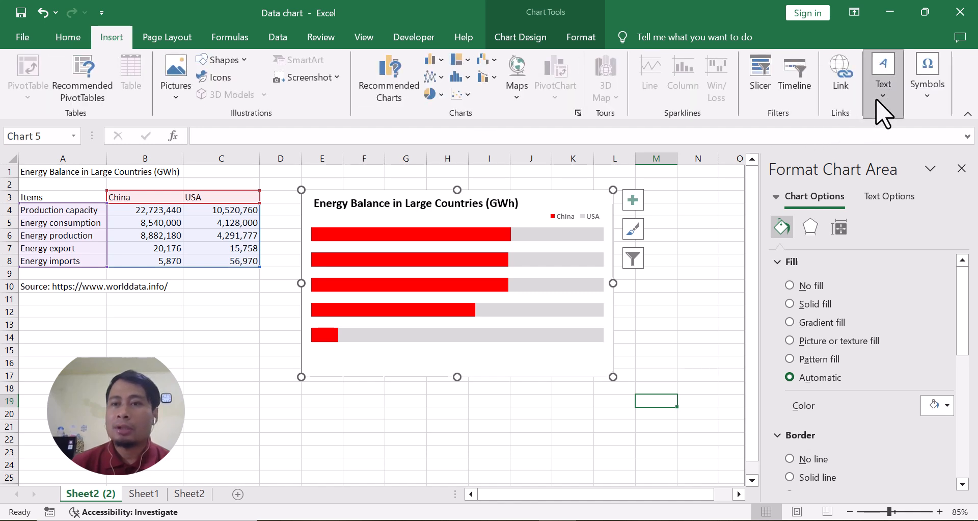
click(882, 113)
click(816, 153)
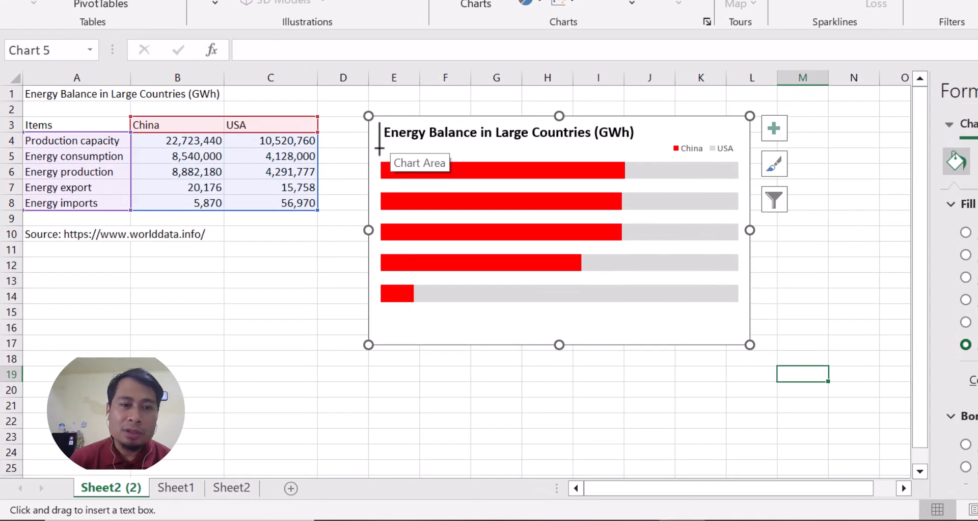
drag(380, 147, 493, 162)
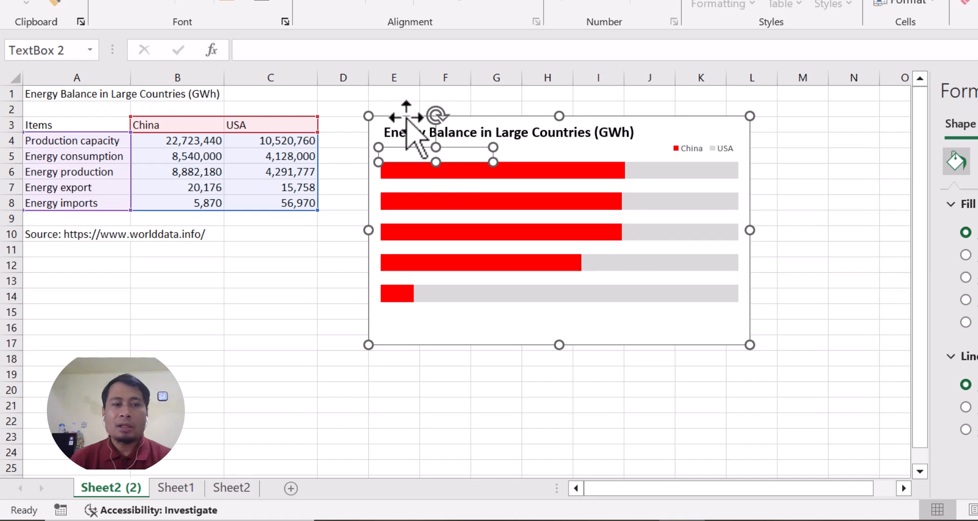
click(264, 50)
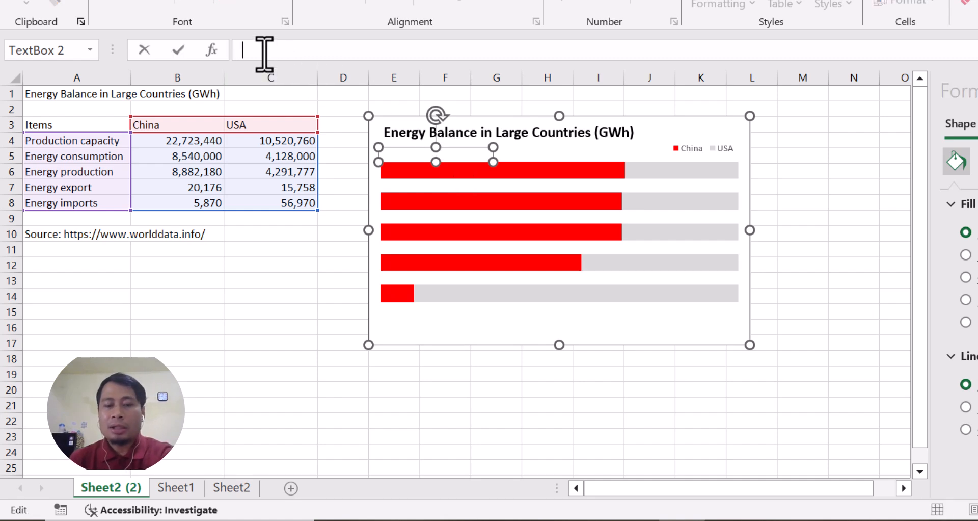
click(92, 139)
key(Return)
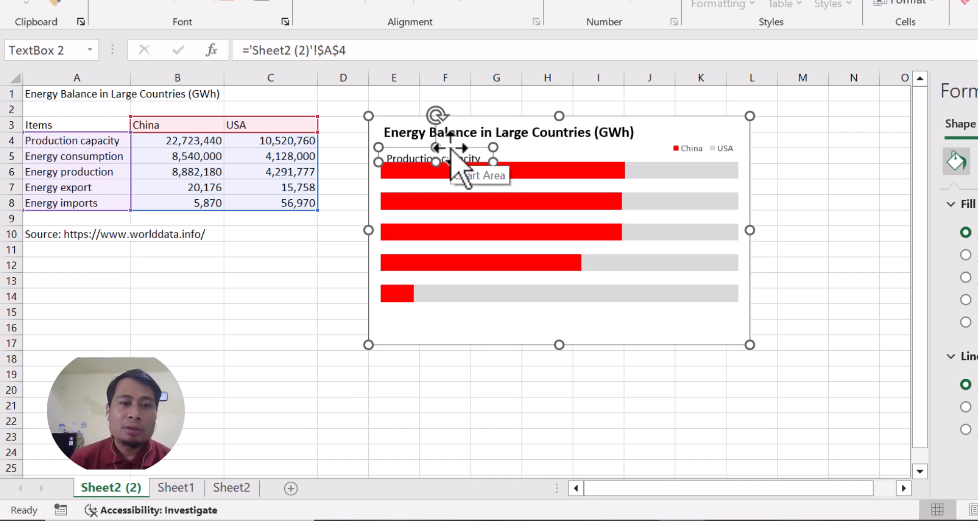
Step: Set the Production capacity label to font size 9 and align it with the left end of the first bar
drag(449, 149, 432, 161)
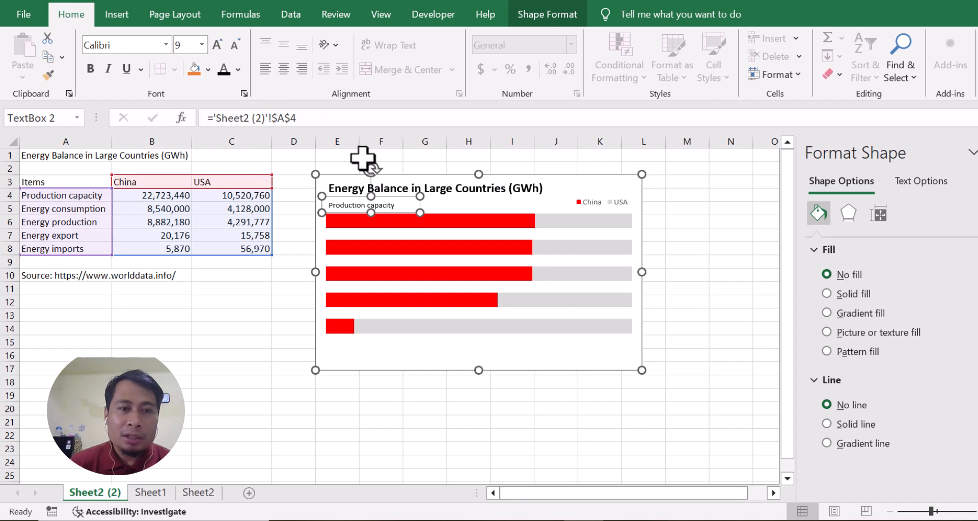
click(390, 206)
click(387, 201)
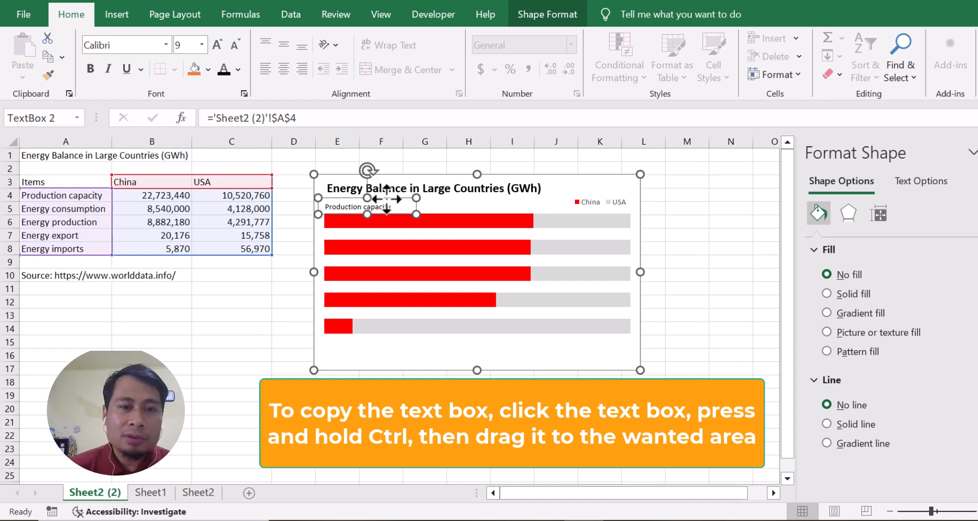
Step: Copy the Production capacity text box above each of the other four bars and once more below the last bar
drag(387, 199, 386, 342)
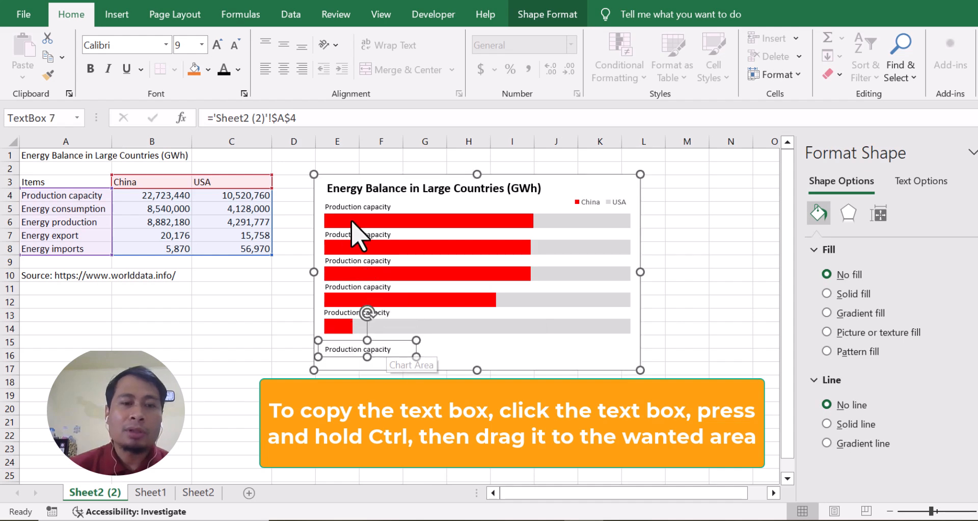
click(357, 205)
Step: Relink the text boxes above the second and third bars to cells A5 and A6
click(353, 236)
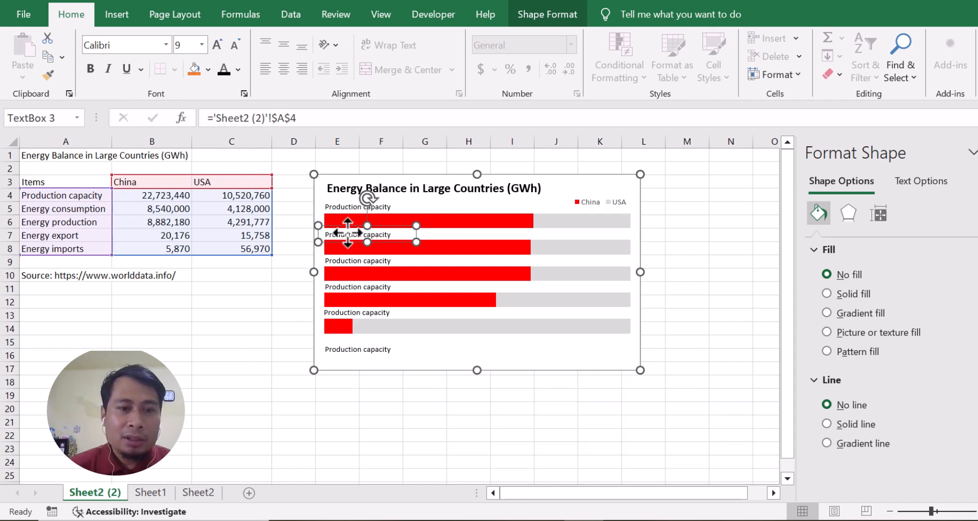
click(306, 122)
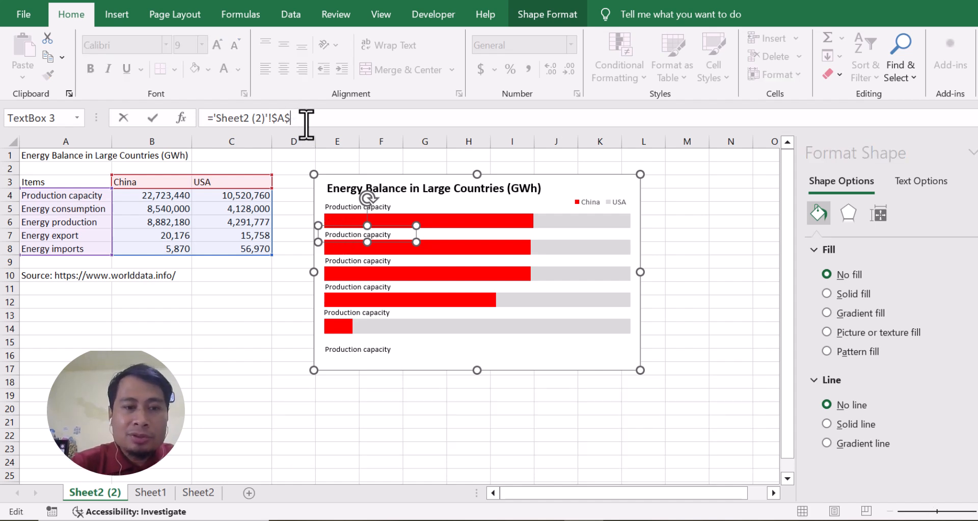
key(Return)
click(359, 261)
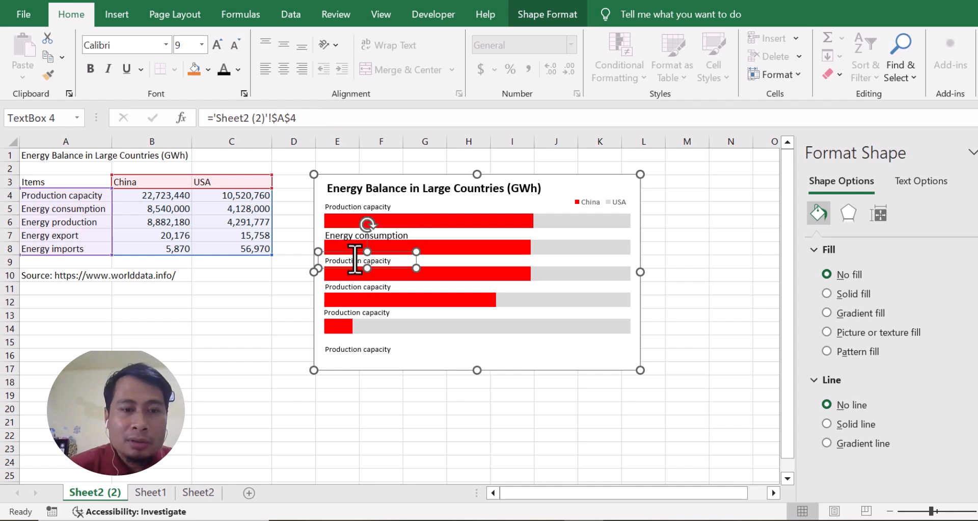
click(309, 120)
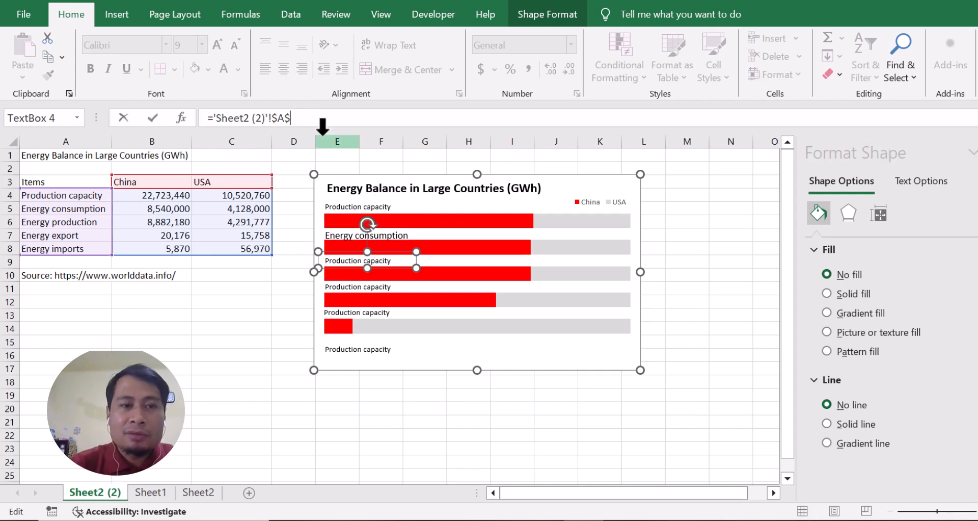
text(6)
key(Return)
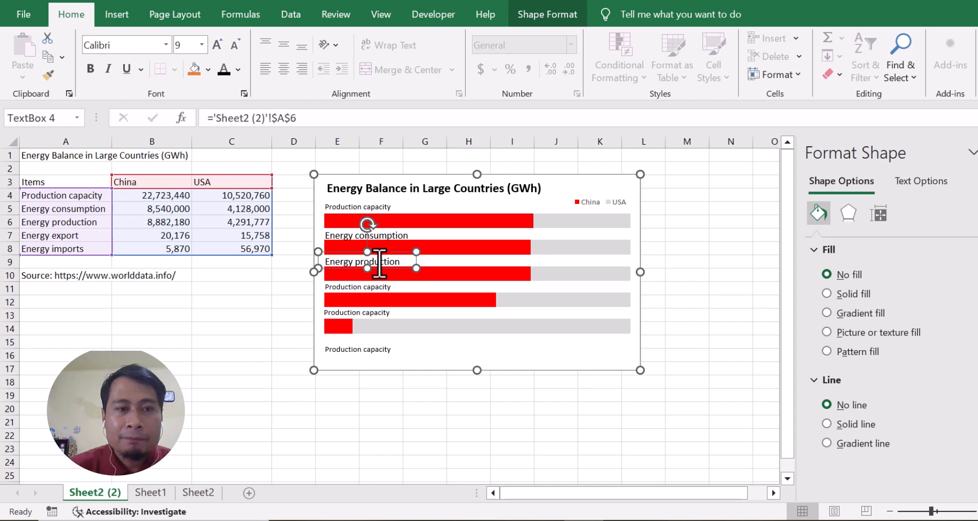
Step: Relink the text boxes above the fourth and fifth bars to cells A7 and A8
click(394, 296)
click(356, 286)
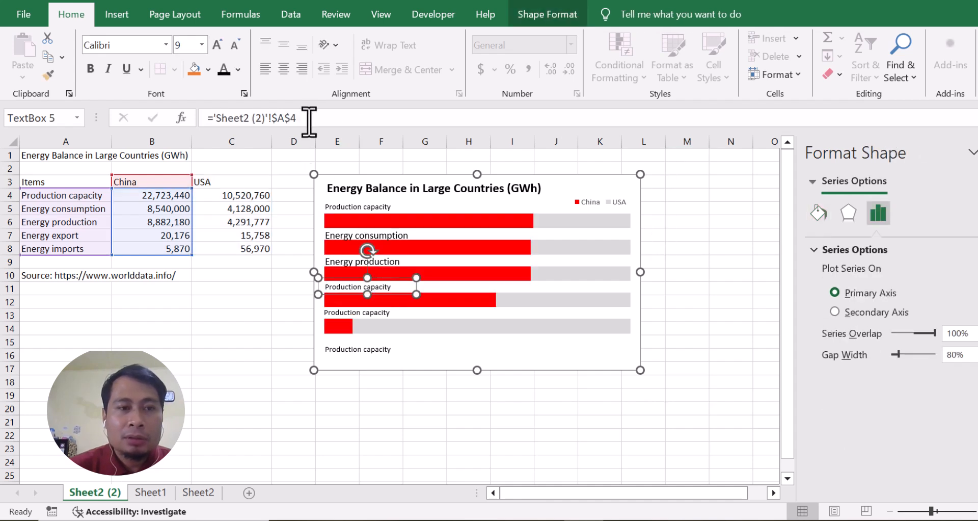
click(311, 118)
key(Return)
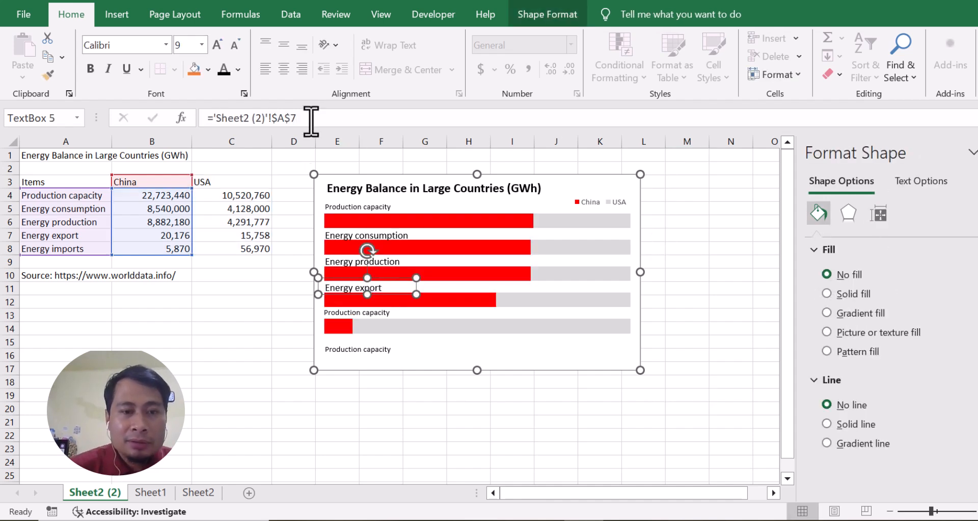
click(383, 316)
click(331, 120)
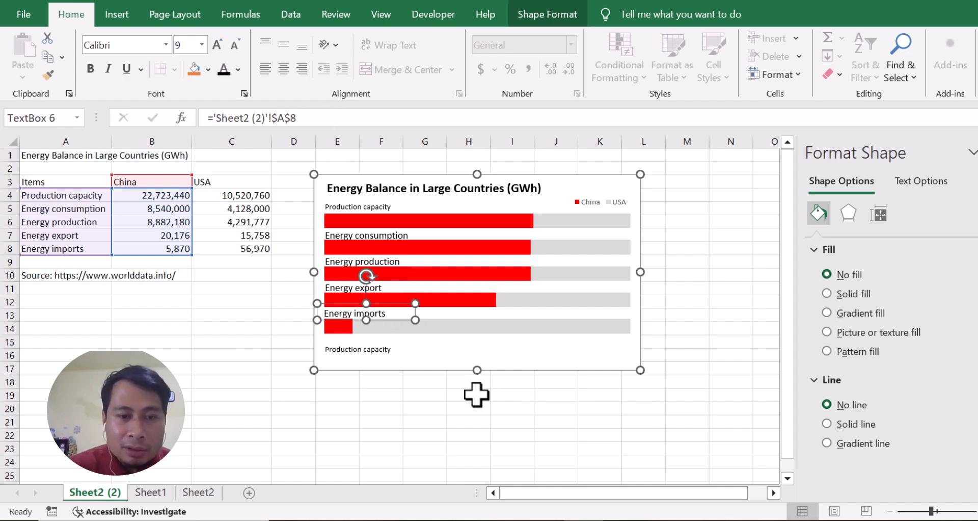
Step: Widen the Energy imports text box and set its font size to 9
drag(415, 320, 447, 320)
click(378, 288)
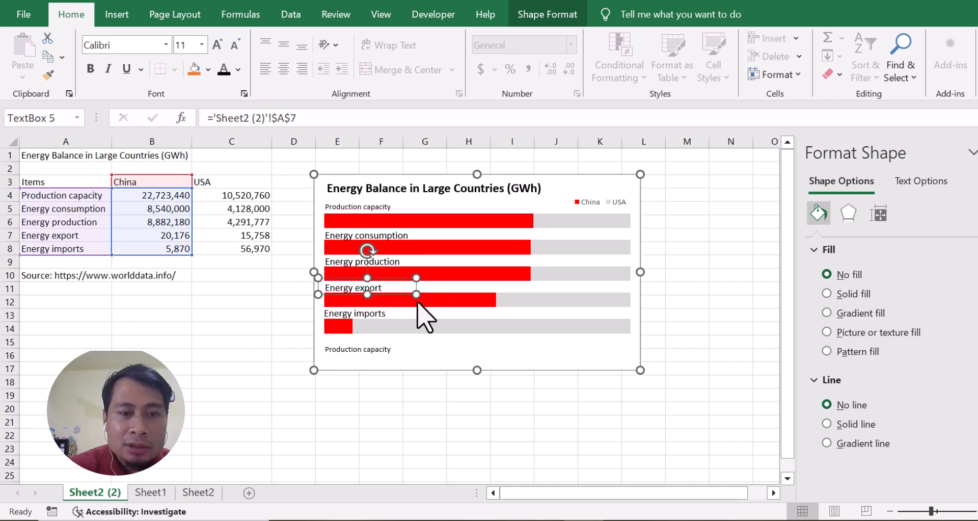
click(396, 304)
click(393, 315)
click(394, 315)
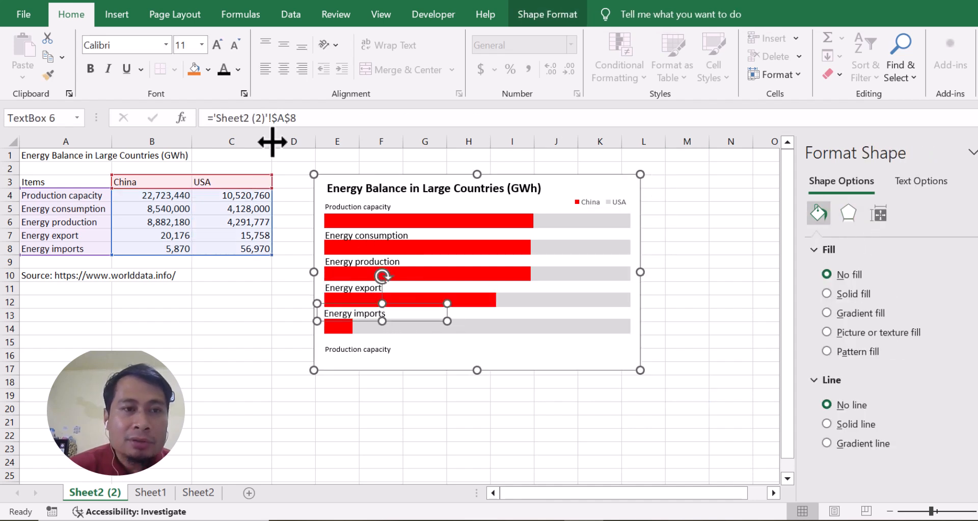
click(202, 44)
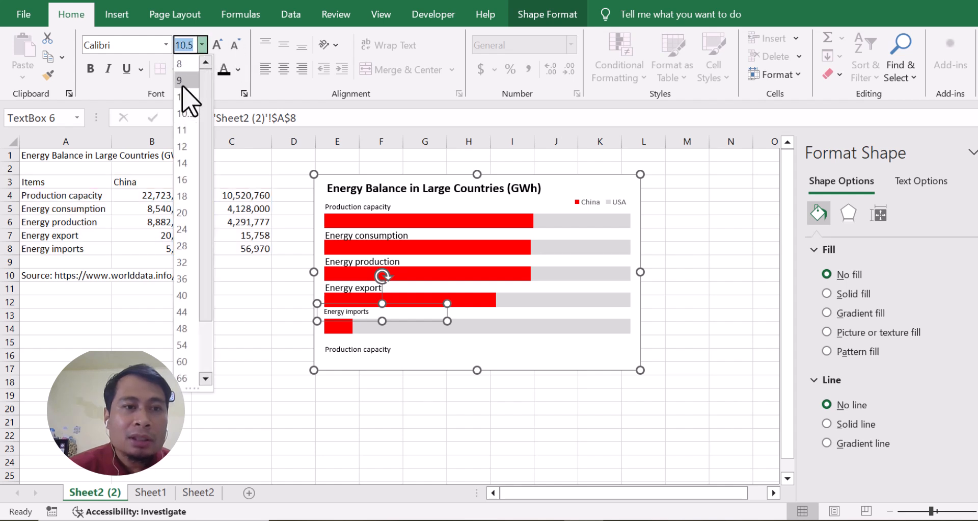
click(188, 79)
Step: Set the font size of the Energy export, Energy production and Energy consumption text boxes to 9
click(369, 286)
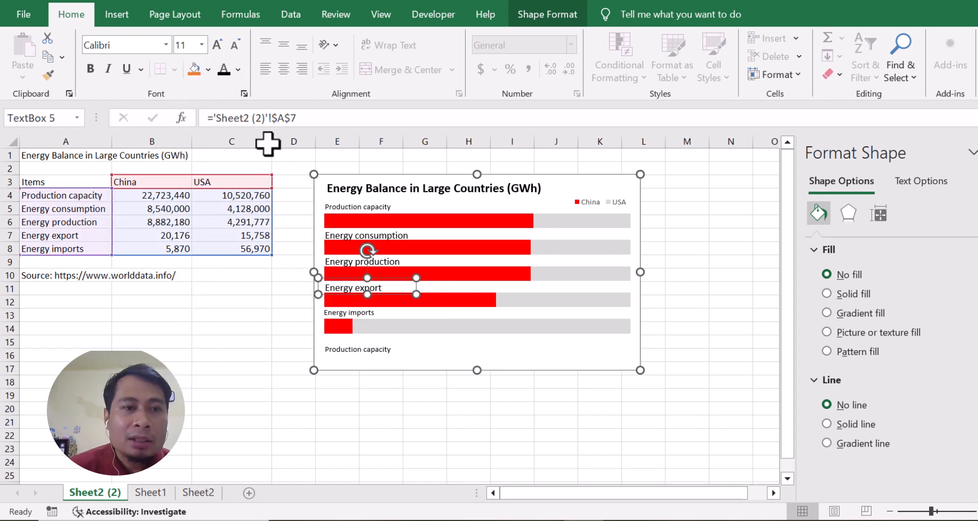
click(202, 45)
click(182, 80)
click(387, 262)
click(202, 44)
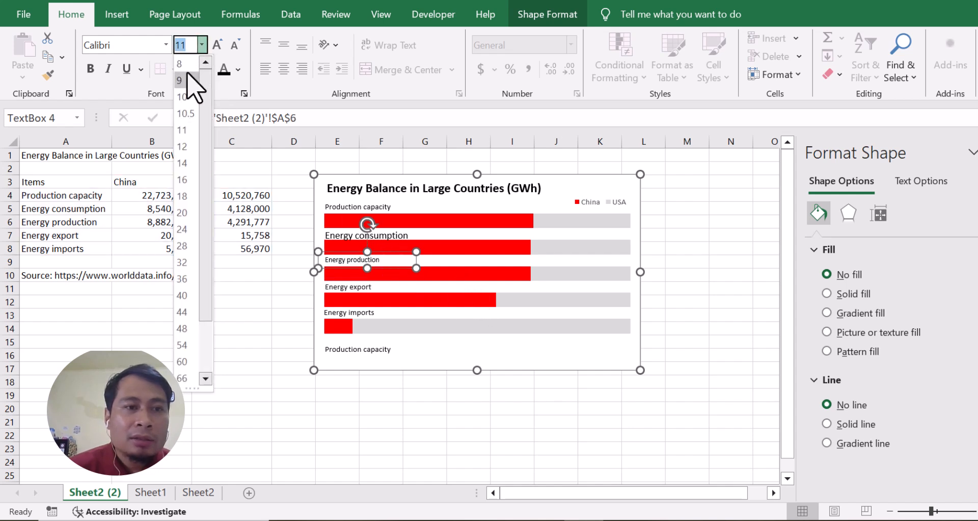
click(184, 80)
click(401, 236)
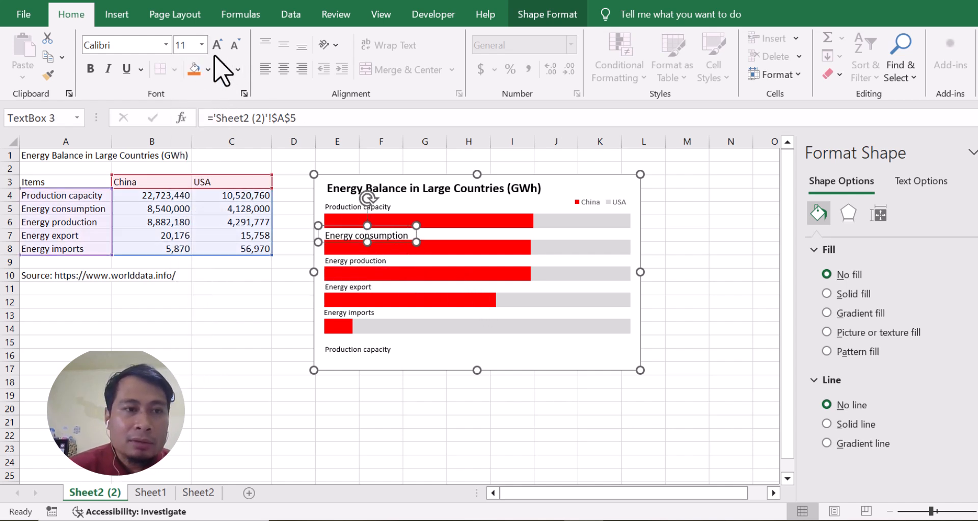
click(202, 45)
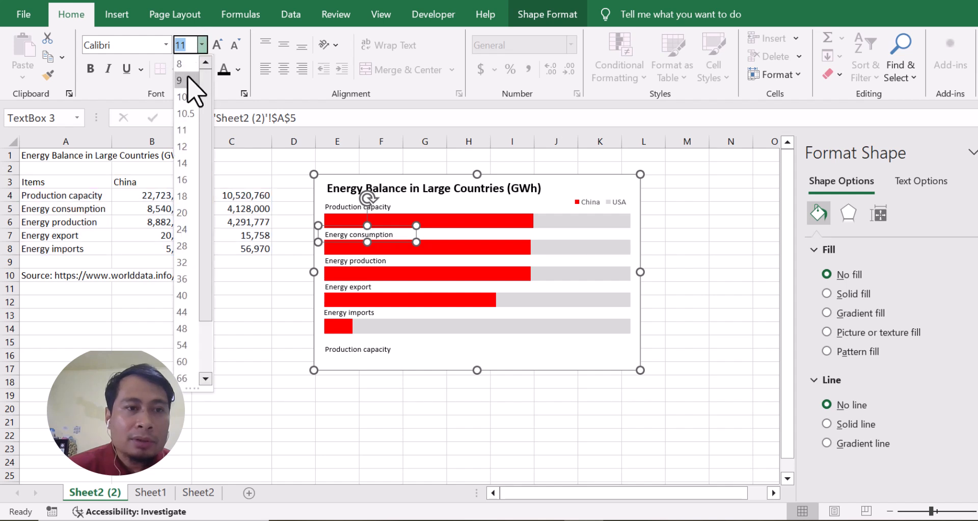
click(184, 80)
Step: Slightly widen the Energy production text box and nudge the chart title left to line up with the bar labels
click(378, 255)
click(392, 260)
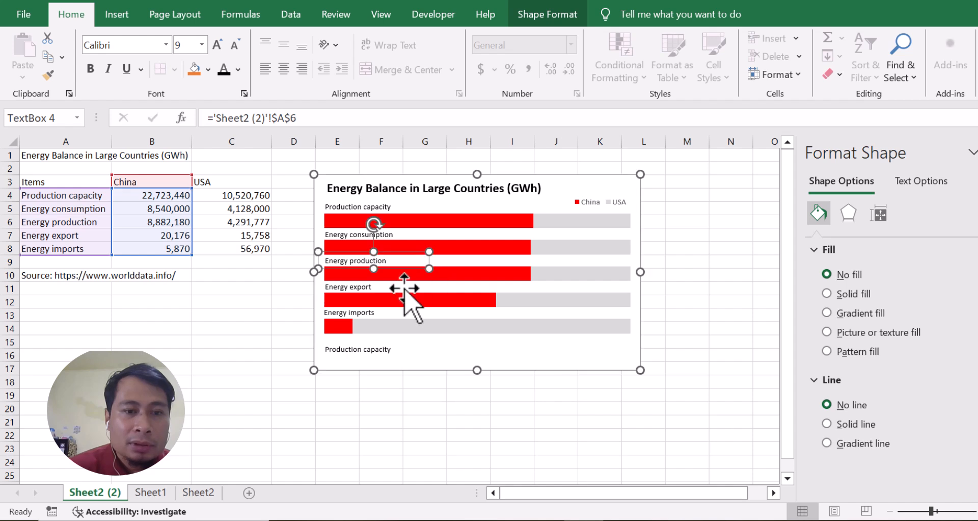
click(377, 250)
click(359, 191)
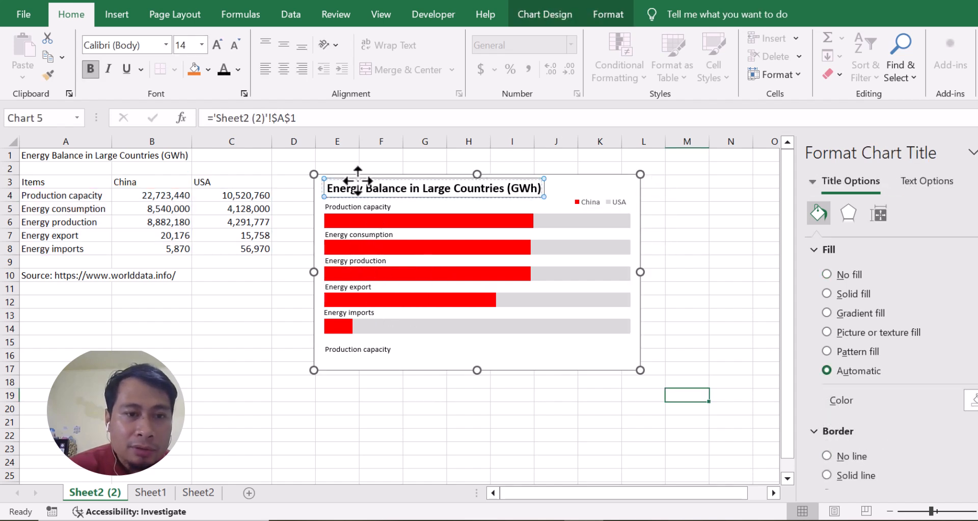
drag(360, 180, 358, 180)
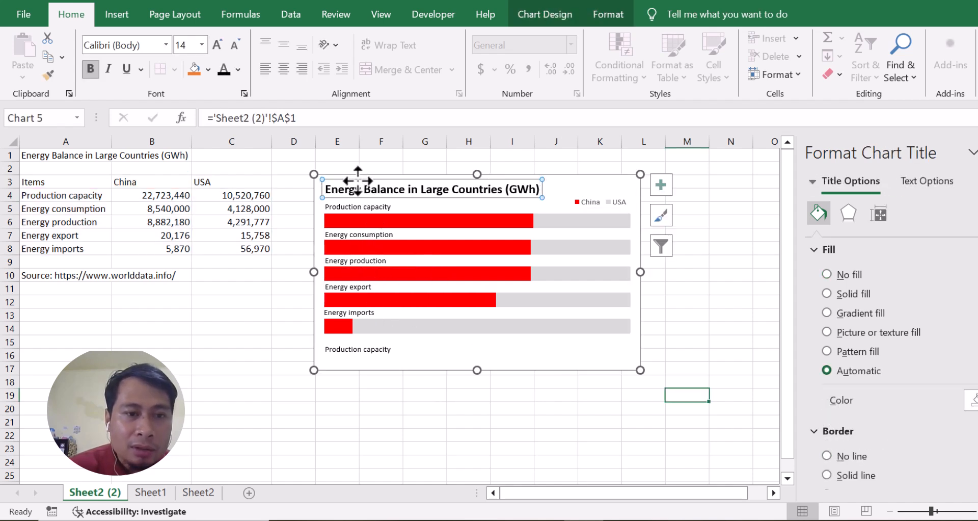
Step: Relink the text box below the last bar to the source note in cell A10
click(378, 349)
click(388, 343)
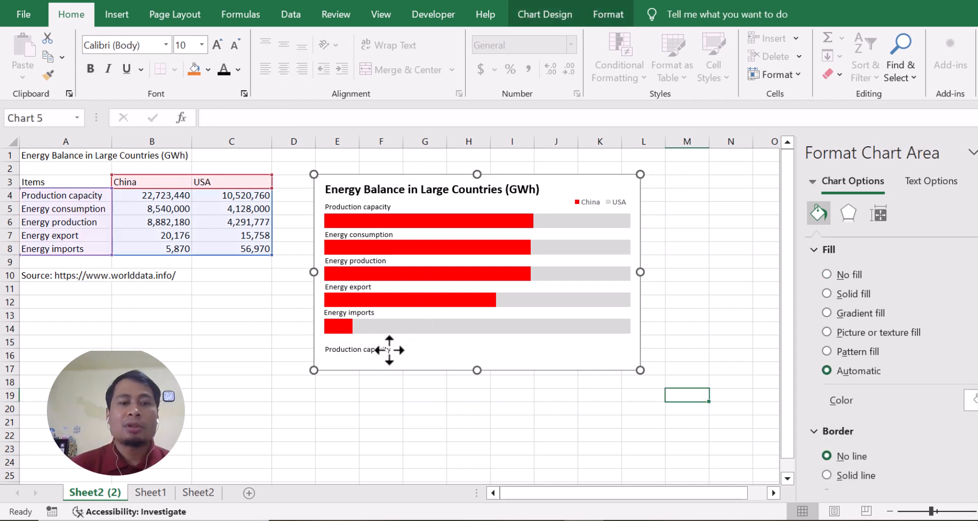
click(388, 349)
key(ctrl+a)
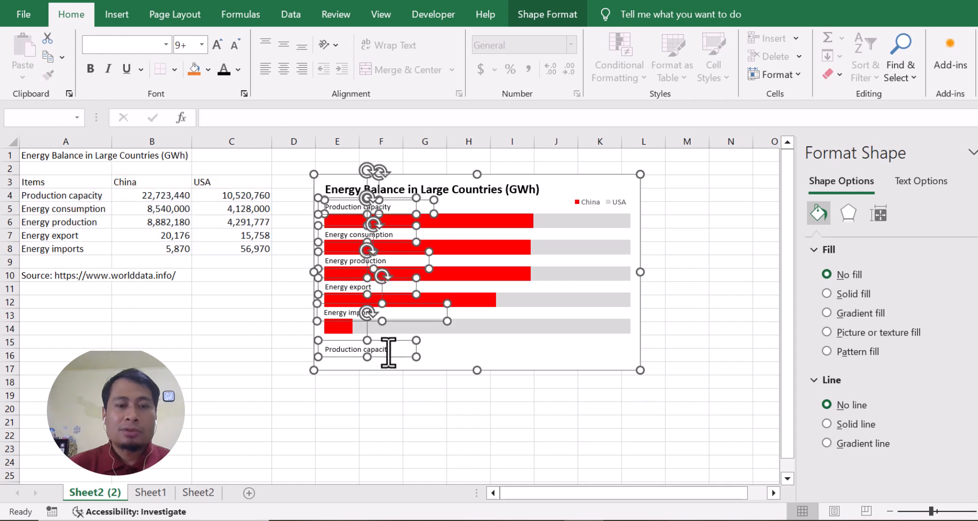
click(520, 364)
click(382, 346)
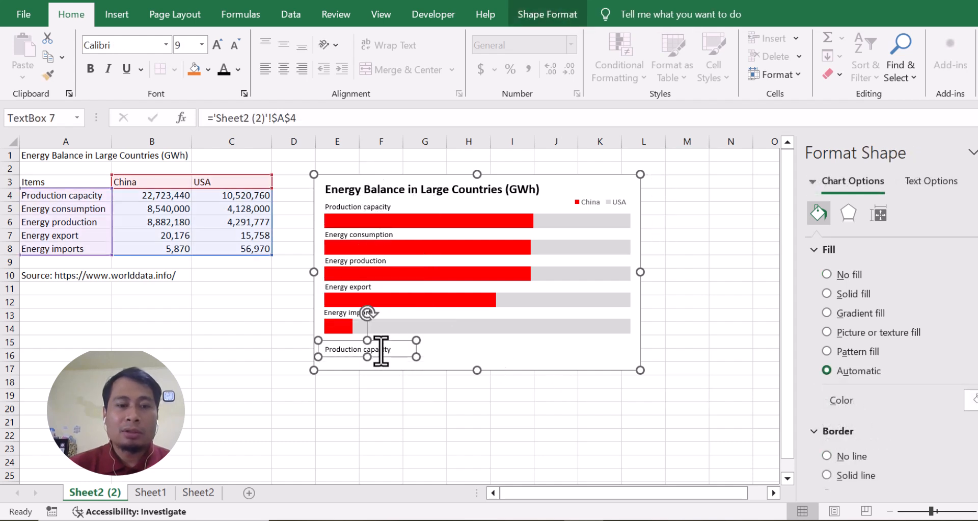
click(383, 349)
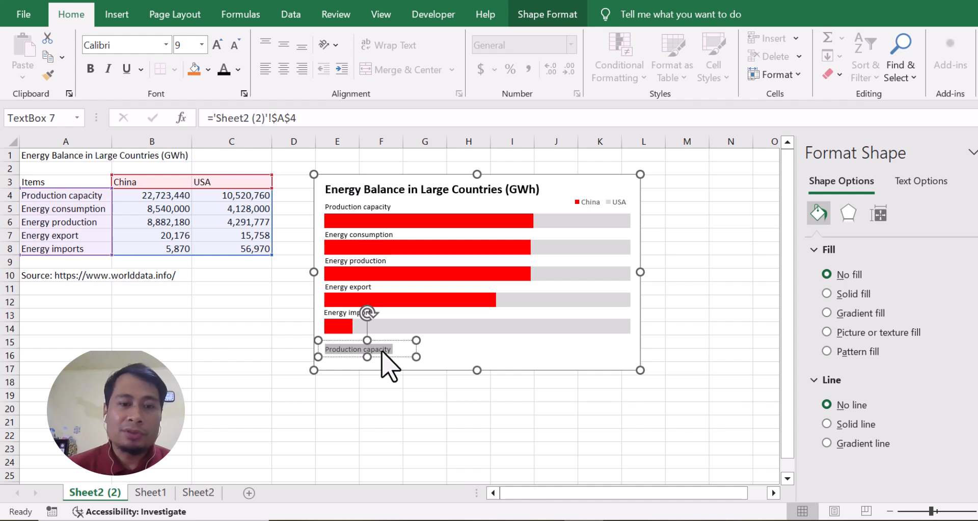
click(335, 119)
key(BackSpace)
key(BackSpace)
key(BackSpace)
key(BackSpace)
key(BackSpace)
key(BackSpace)
key(BackSpace)
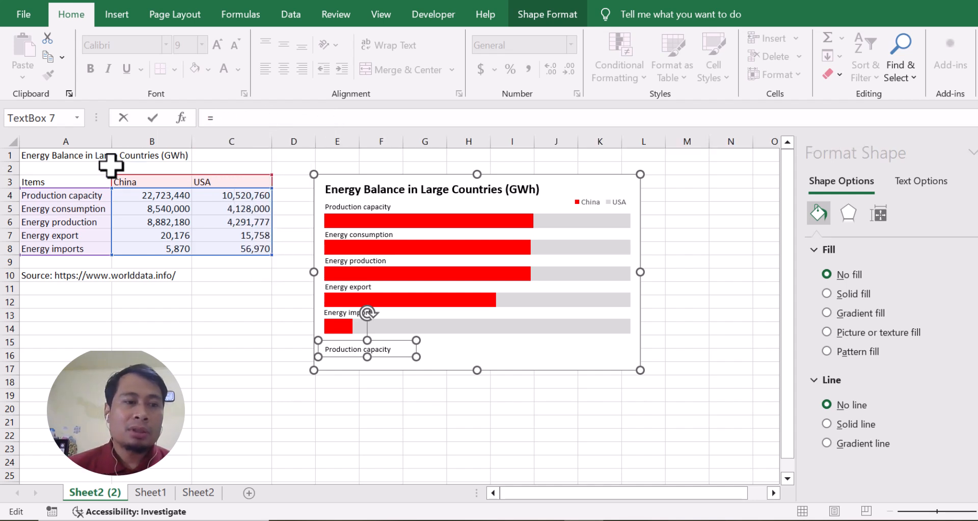
click(30, 276)
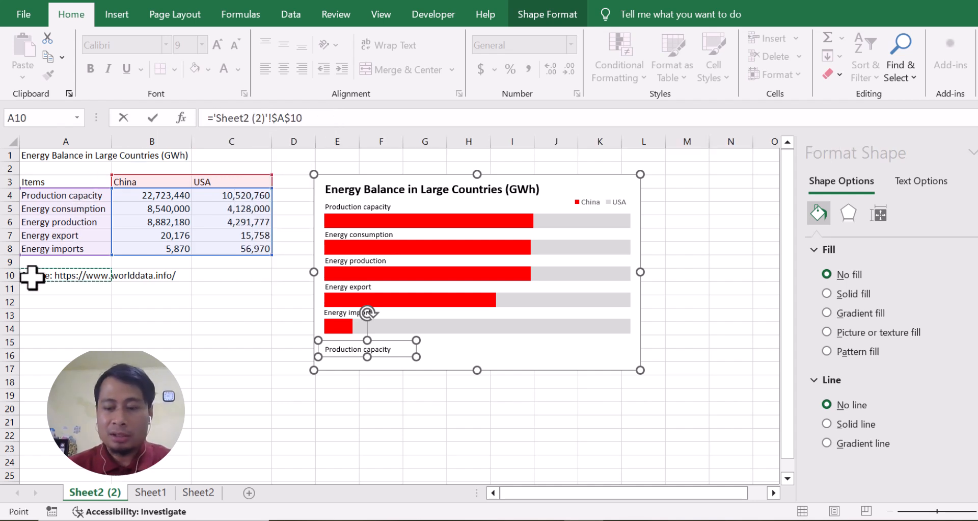
key(Return)
Step: Widen the source text box to fit its text on one line and make the text light gray and bold
drag(416, 349, 487, 357)
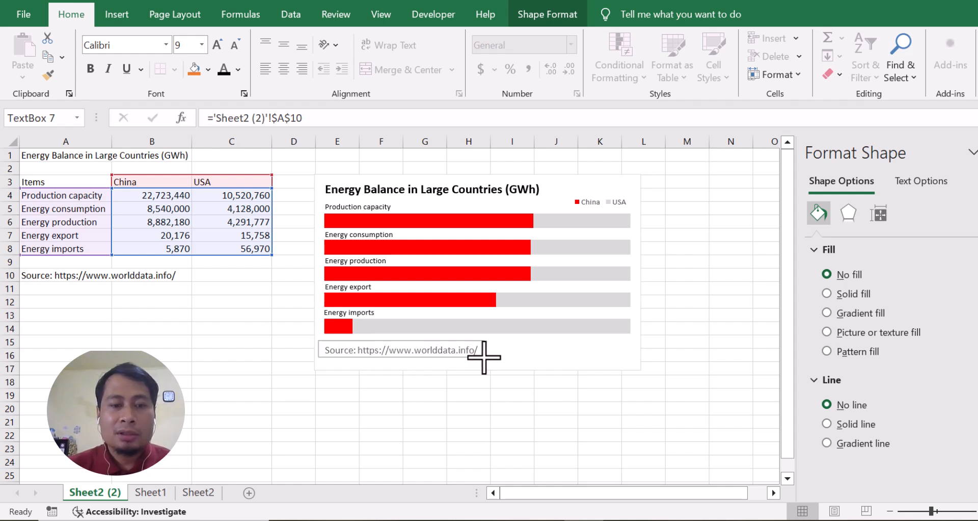
click(238, 70)
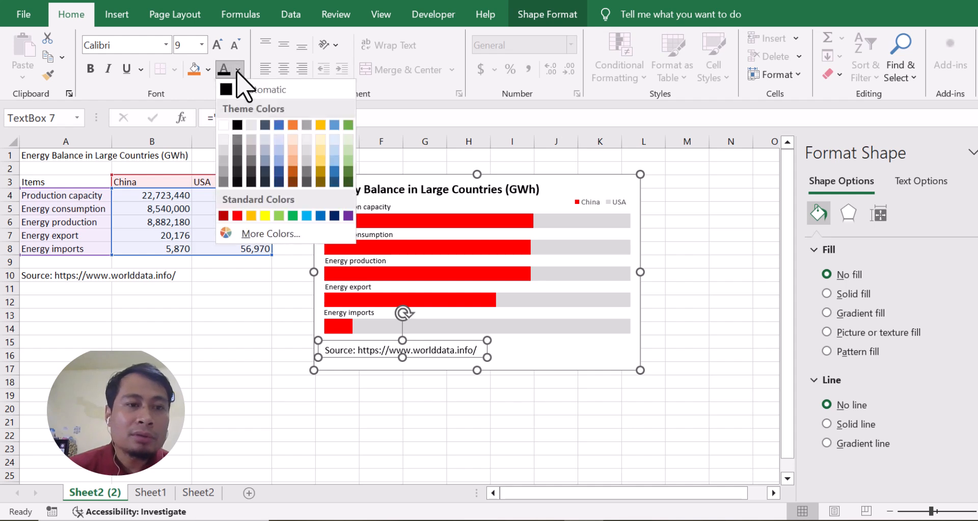
click(223, 151)
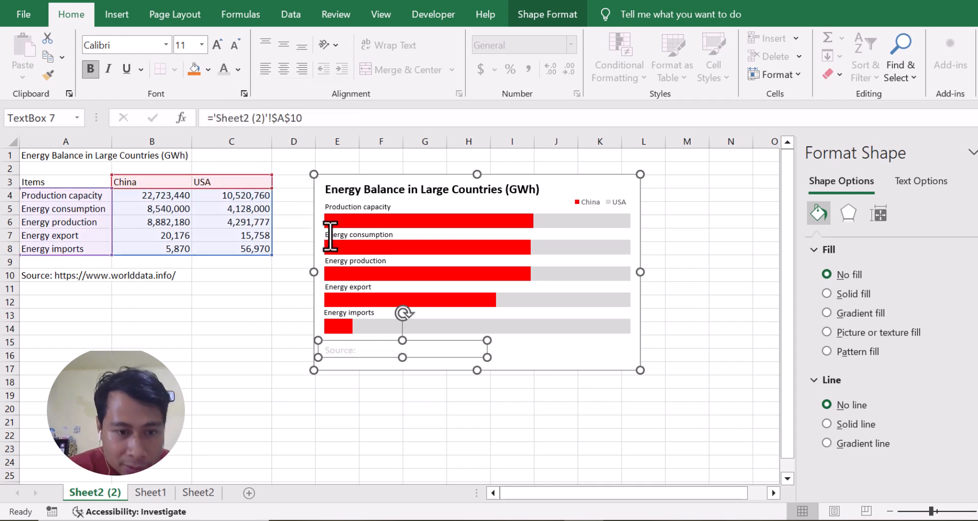
drag(487, 357, 502, 357)
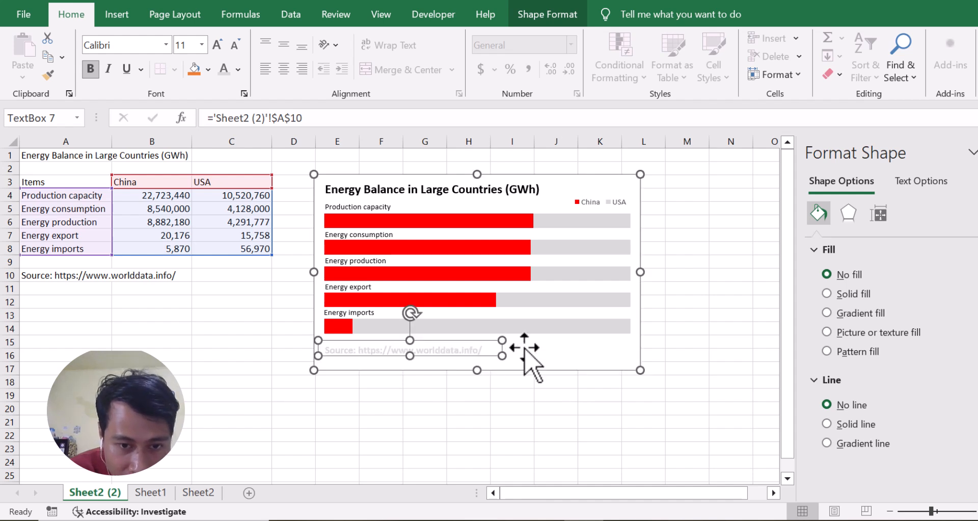
click(465, 343)
click(460, 341)
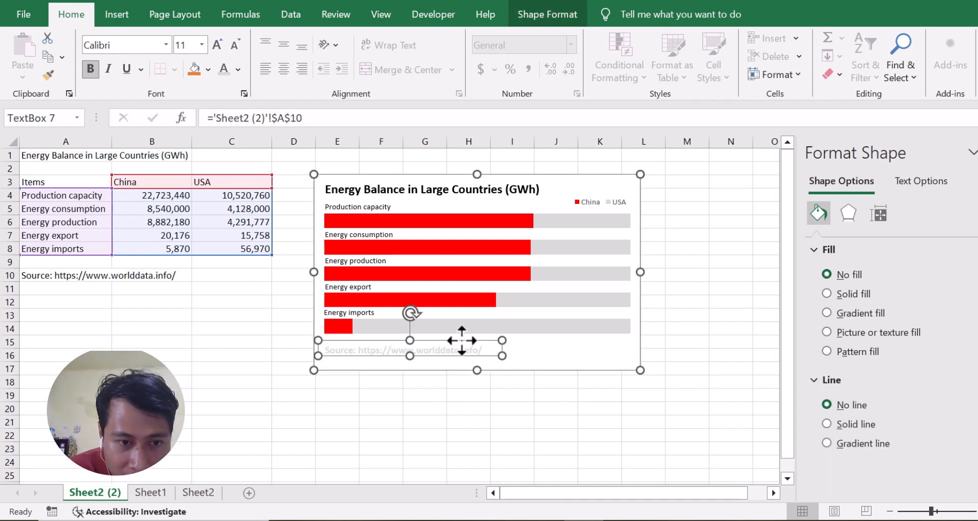
Step: Set the chart area's border to No line
click(569, 182)
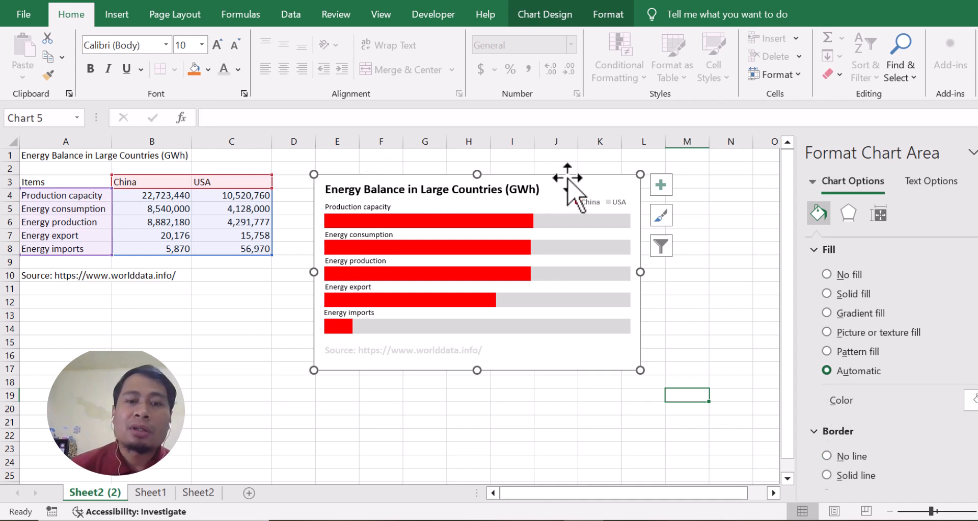
scroll(845, 313, down, 3)
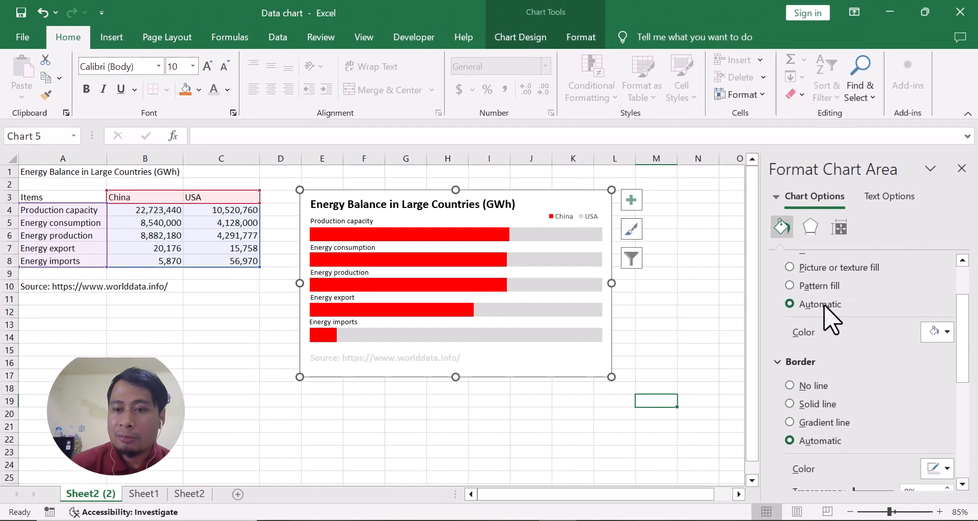
scroll(849, 321, down, 3)
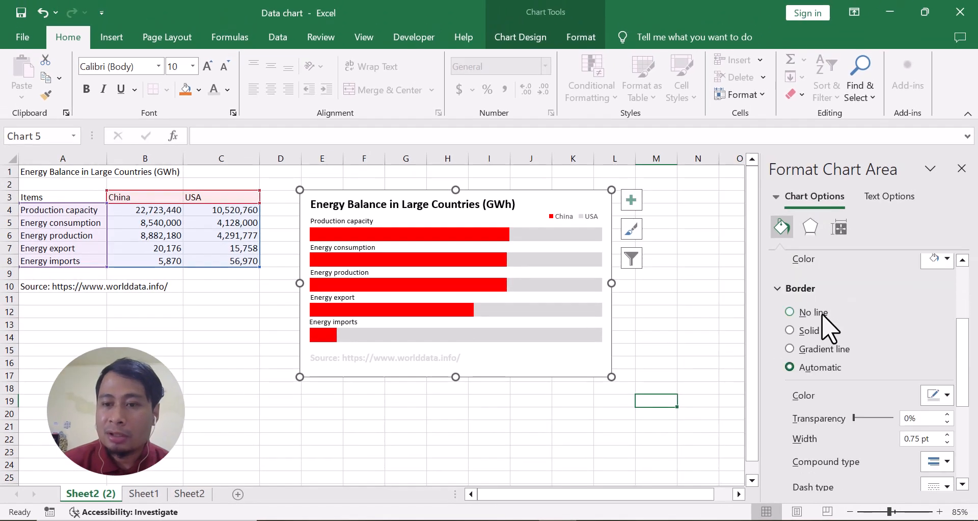
scroll(814, 326, up, 3)
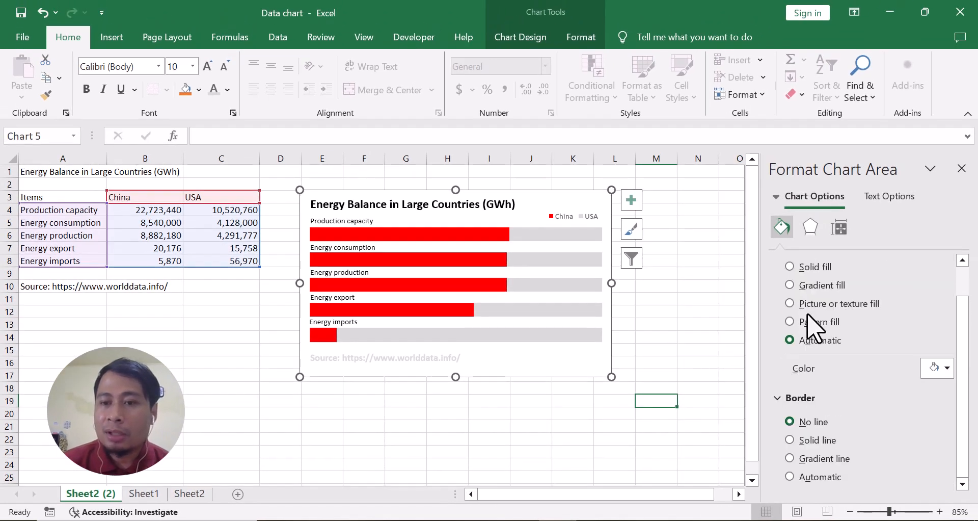
click(631, 229)
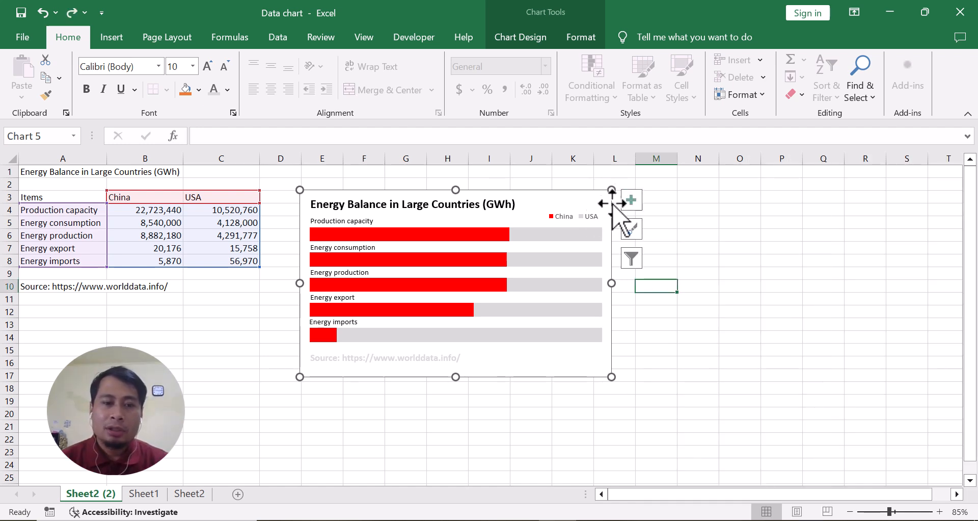
Step: Recolor the source text to a darker gray and reduce its font size to 9
click(446, 355)
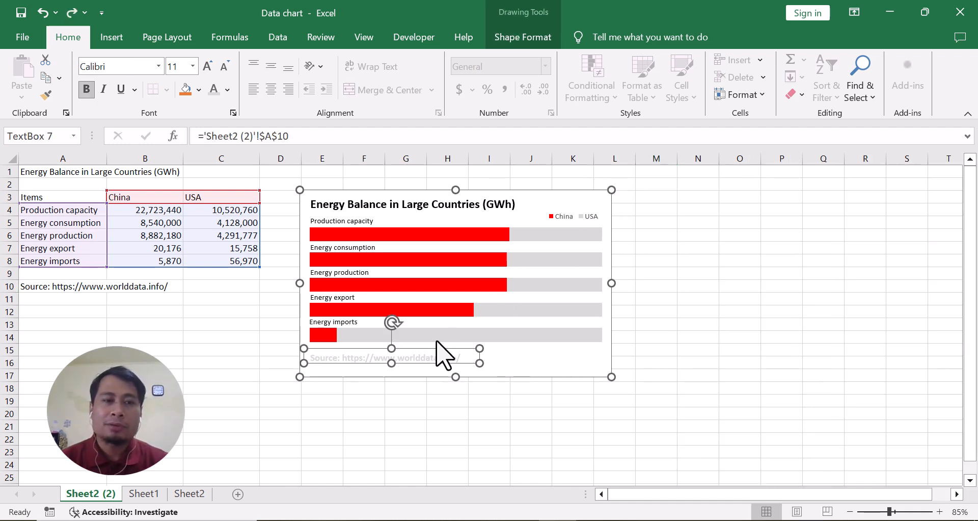
click(227, 90)
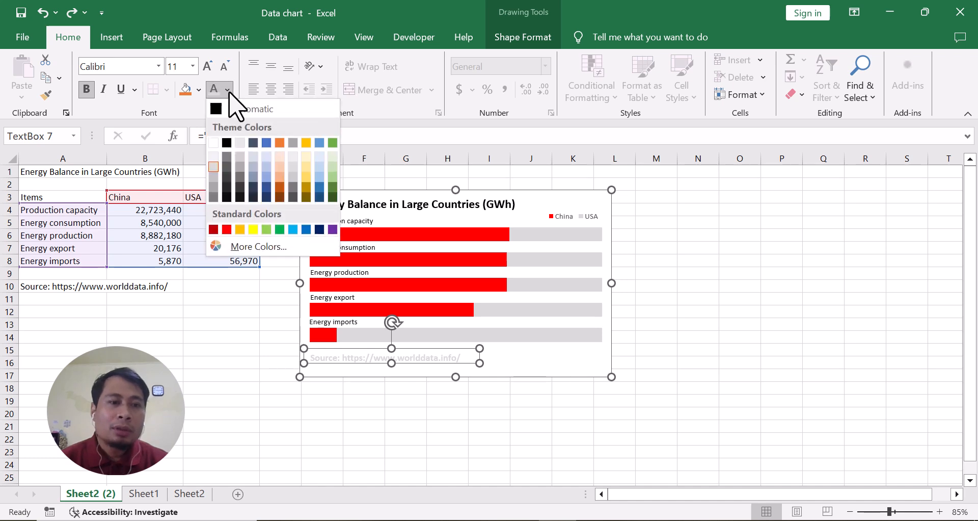
click(214, 187)
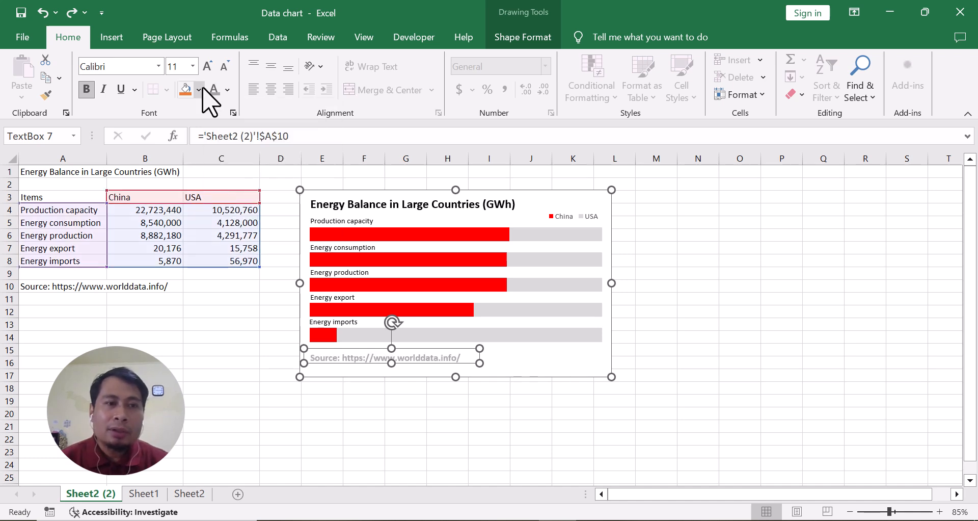
click(224, 66)
click(225, 67)
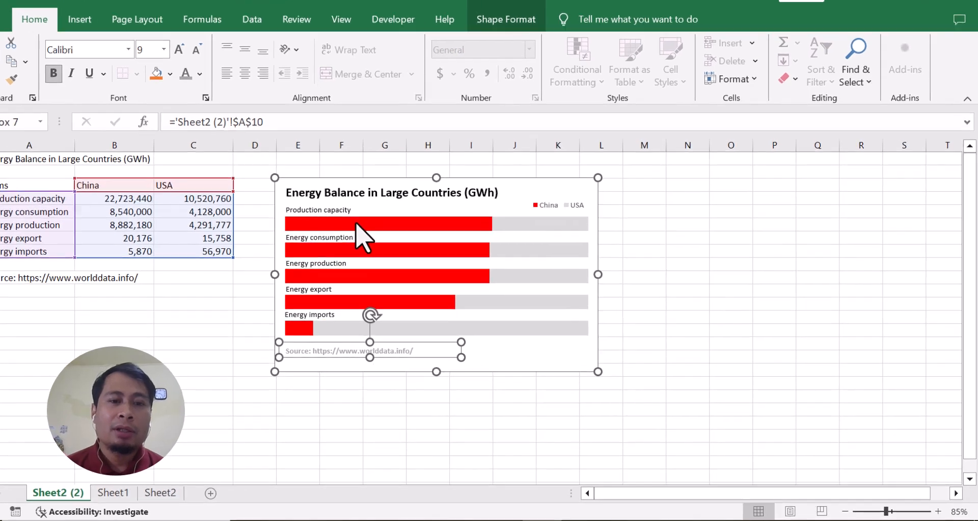
Step: Add data labels to the China series, positioned at Inside Base
click(379, 230)
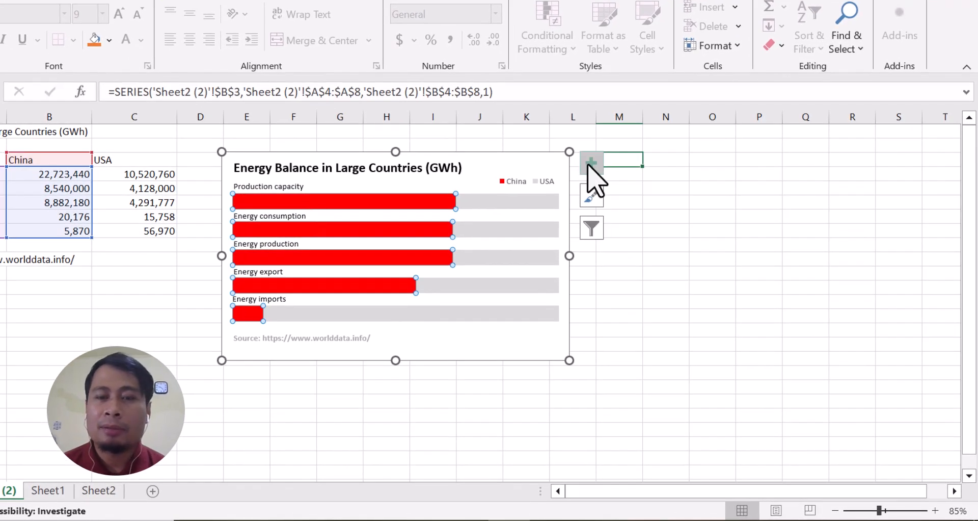
click(591, 164)
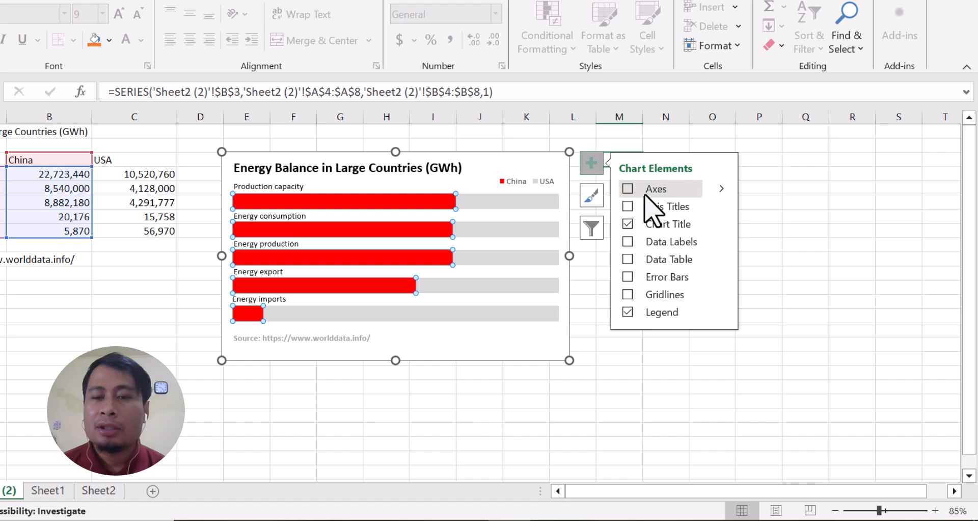
click(719, 241)
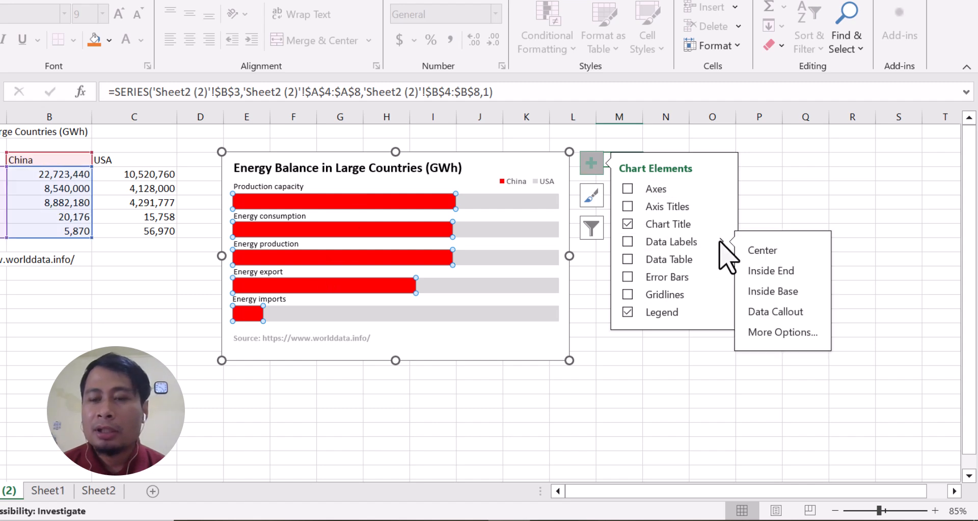
click(773, 291)
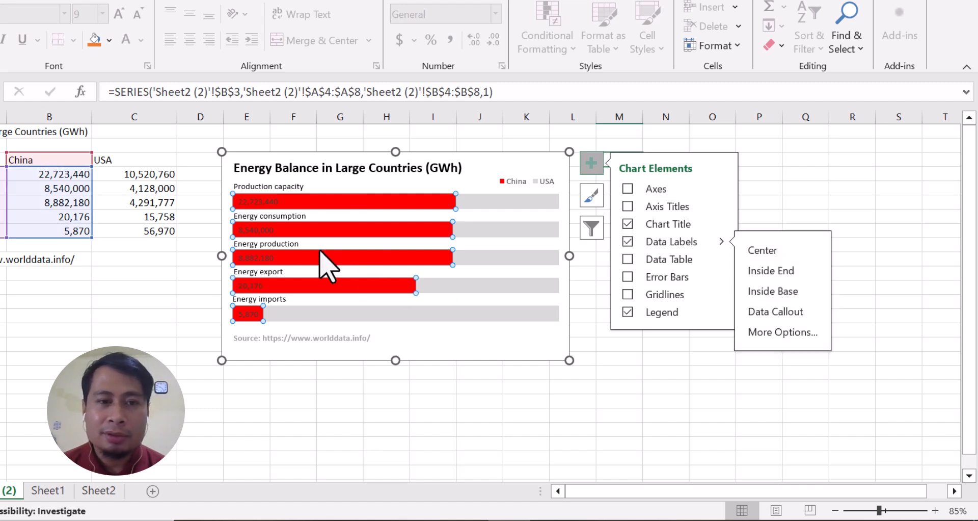
Step: Make the China series' data labels white and bold
click(268, 202)
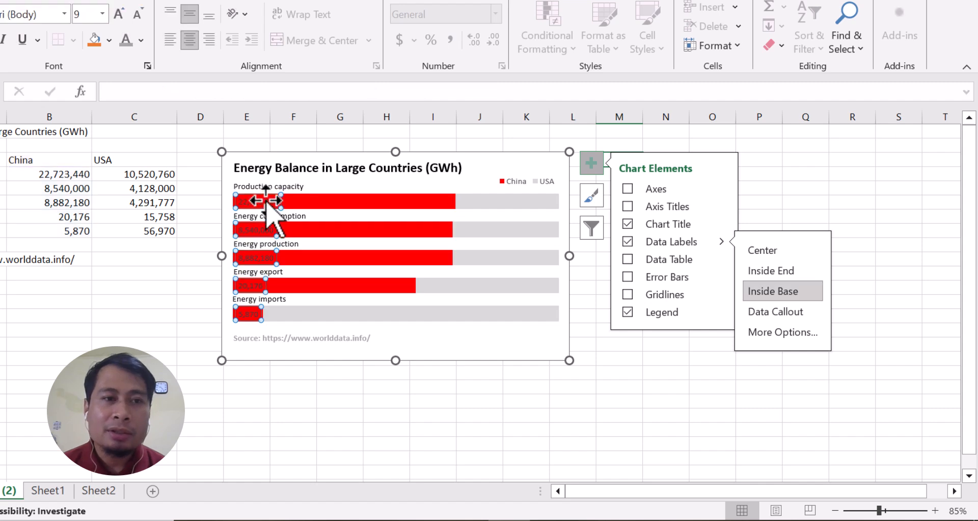
click(140, 40)
click(128, 97)
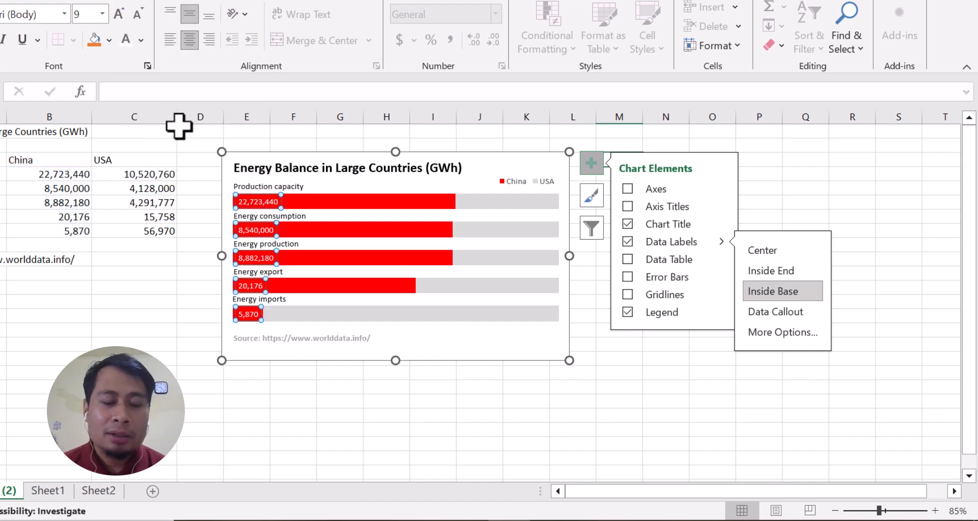
key(ctrl+b)
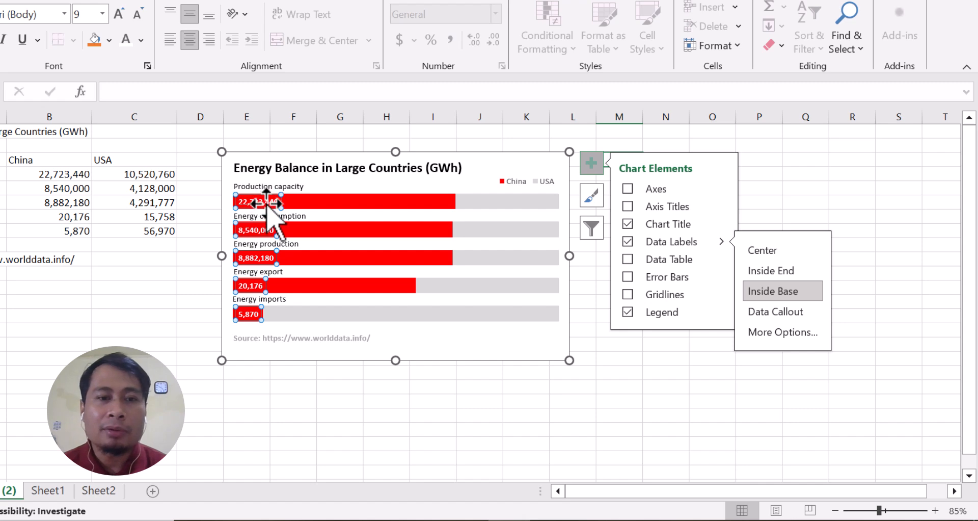
Step: Add data labels to the USA series, positioned at Inside End, and make them bold
click(487, 217)
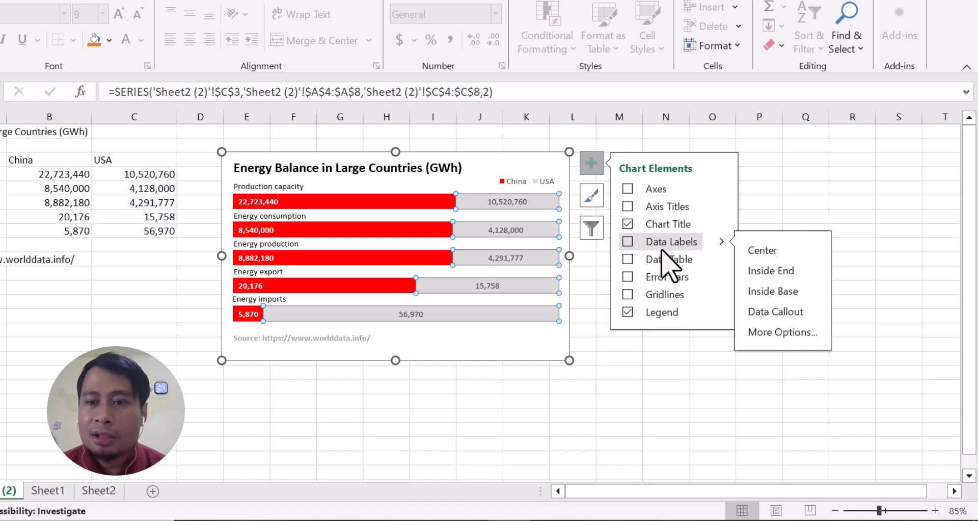
click(770, 275)
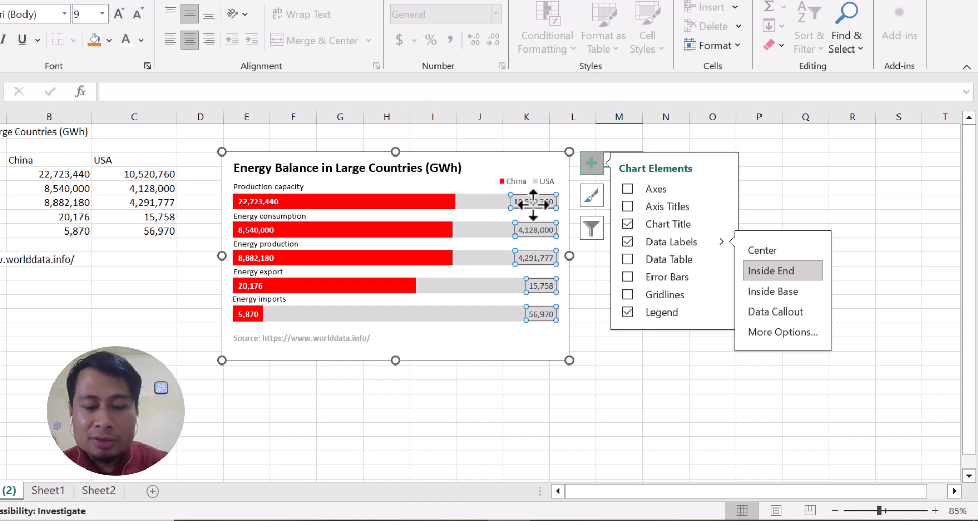
key(ctrl+b)
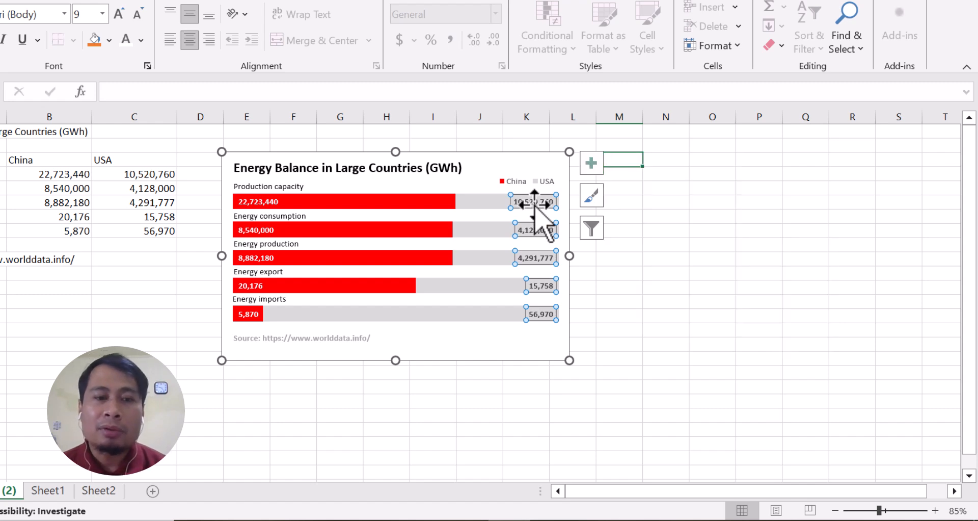
Step: Draw a short straight horizontal line inside the chart along its upper edge, starting above the beginning of the title
click(441, 350)
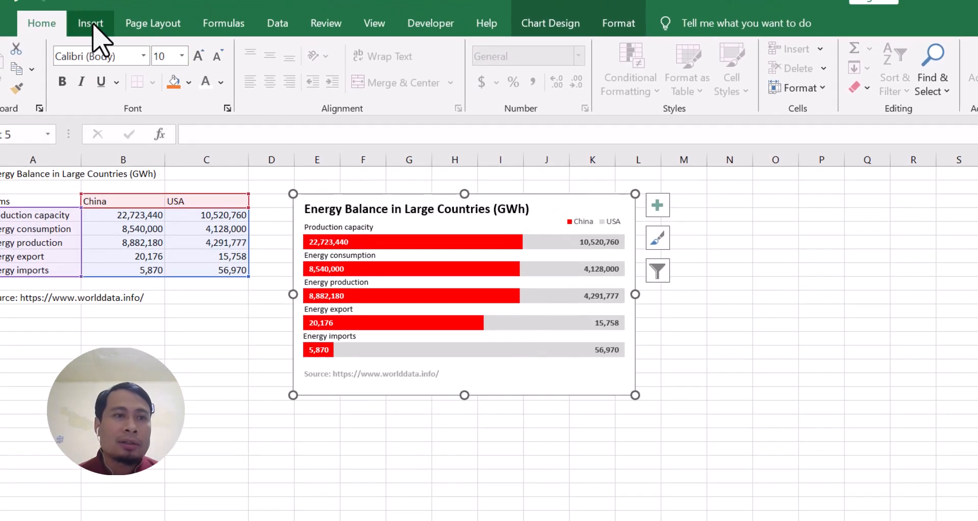
click(93, 24)
click(228, 51)
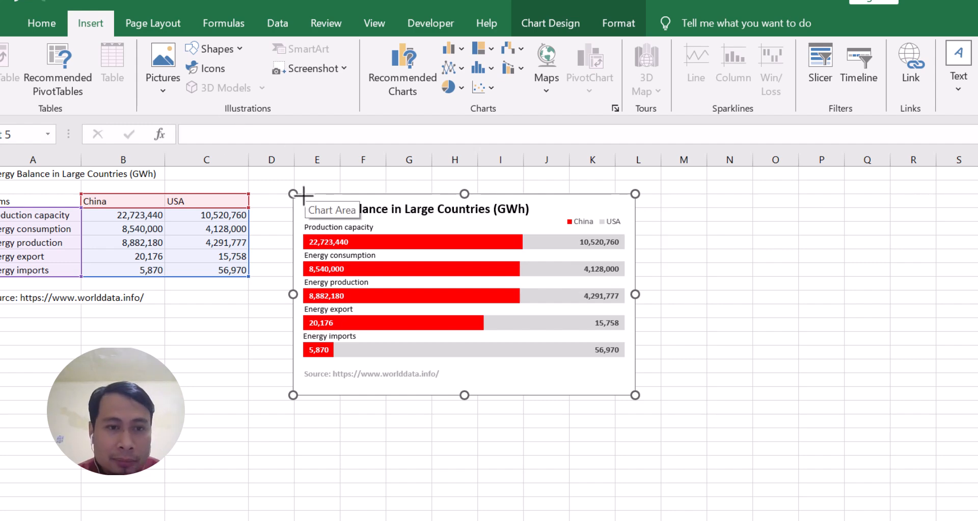
ctrl+scroll(304, 195, up, 5)
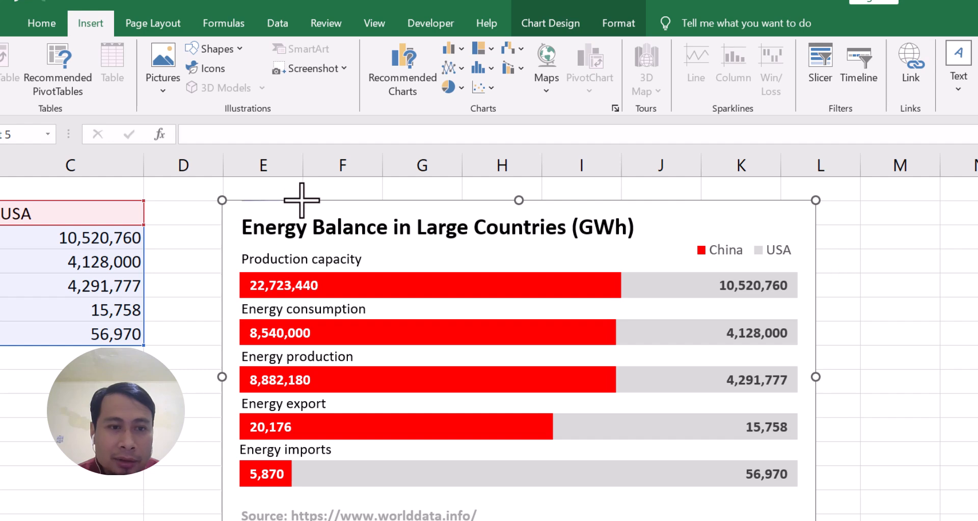
drag(302, 199, 303, 199)
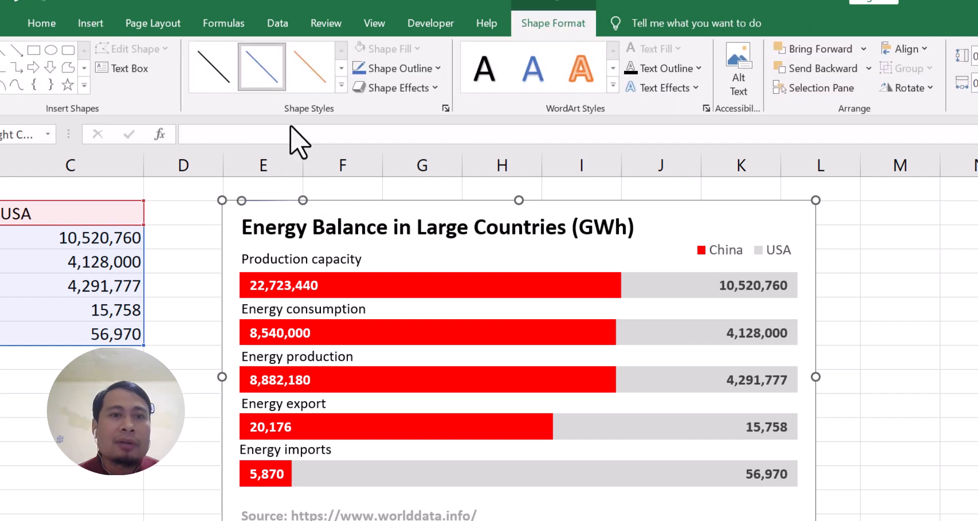
Step: Format the short line above the title with a red outline and a 6 pt weight
click(416, 68)
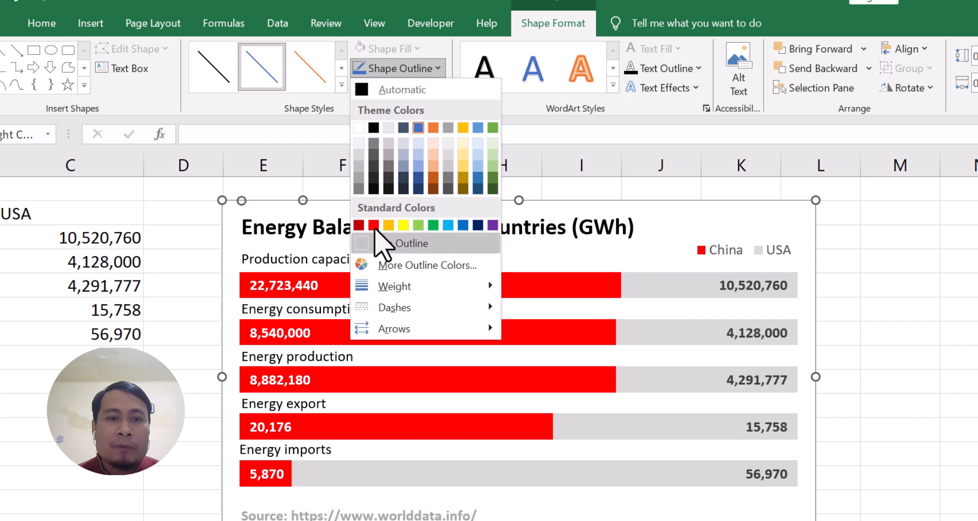
click(378, 223)
click(437, 69)
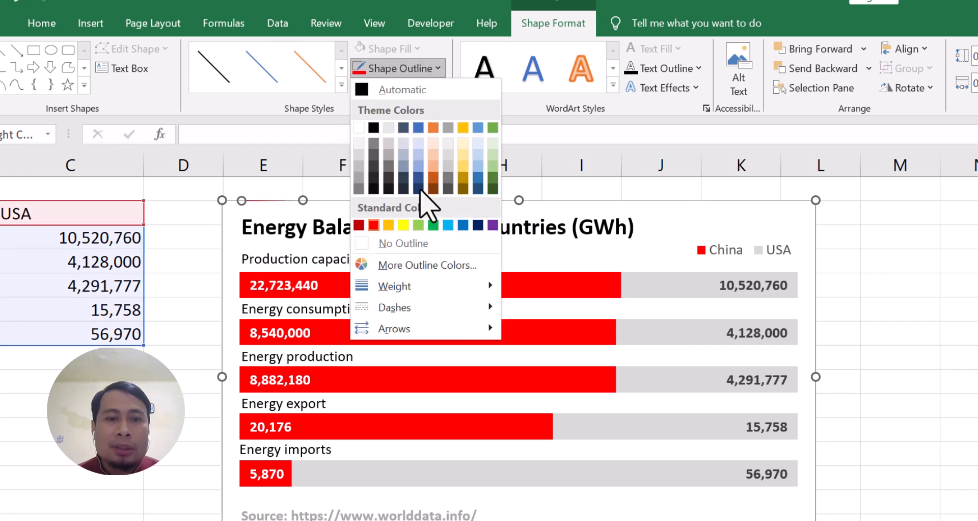
mouse_move(422, 290)
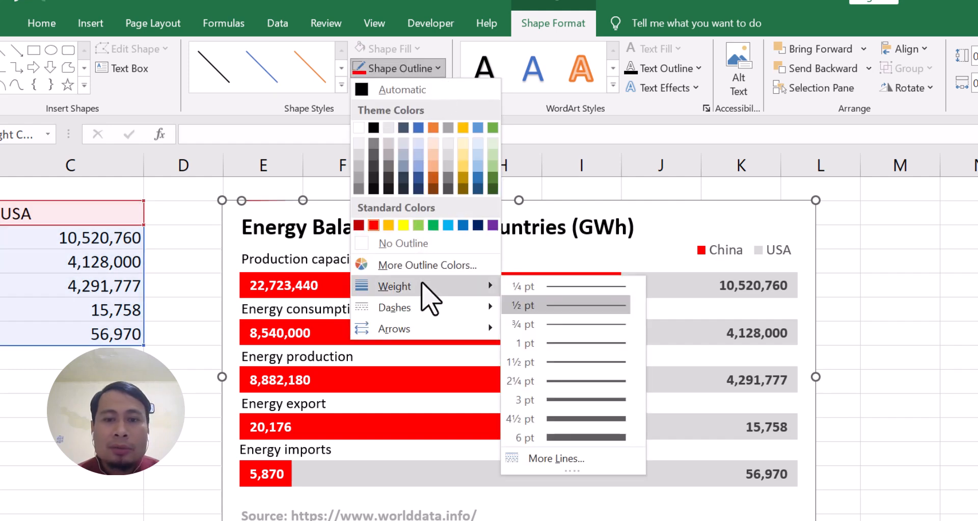
click(576, 437)
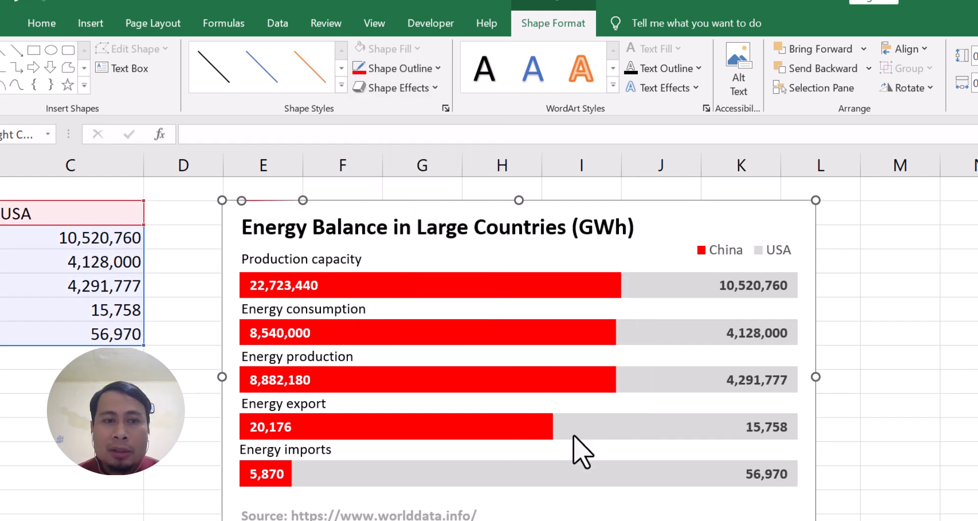
click(377, 69)
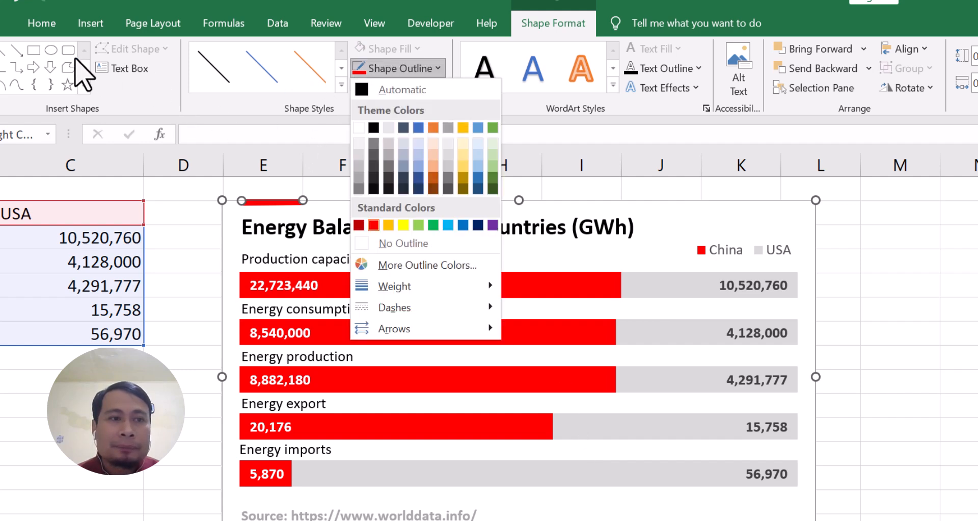
Step: Draw a thin red horizontal line along the chart's upper edge, from the short thick line's start to the end of the bars
click(84, 23)
click(232, 50)
click(214, 93)
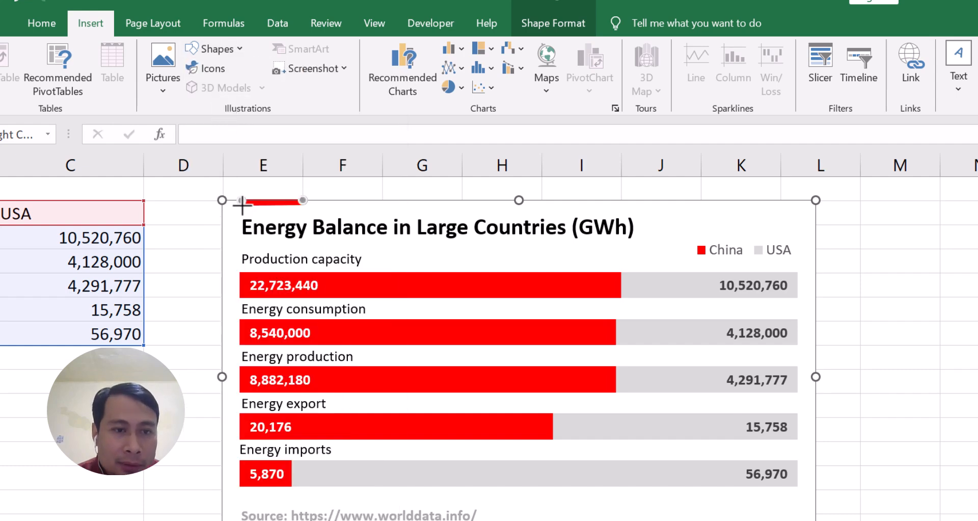
drag(242, 203, 795, 205)
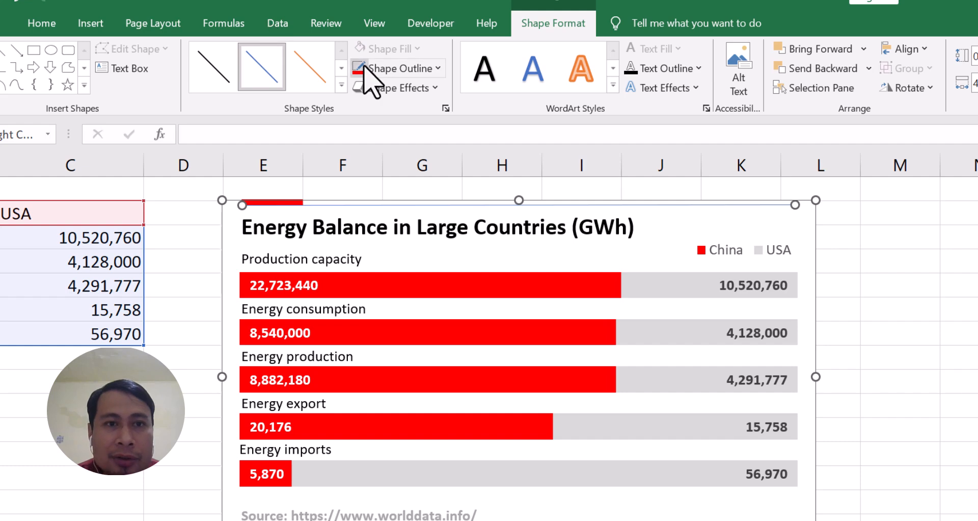
click(839, 228)
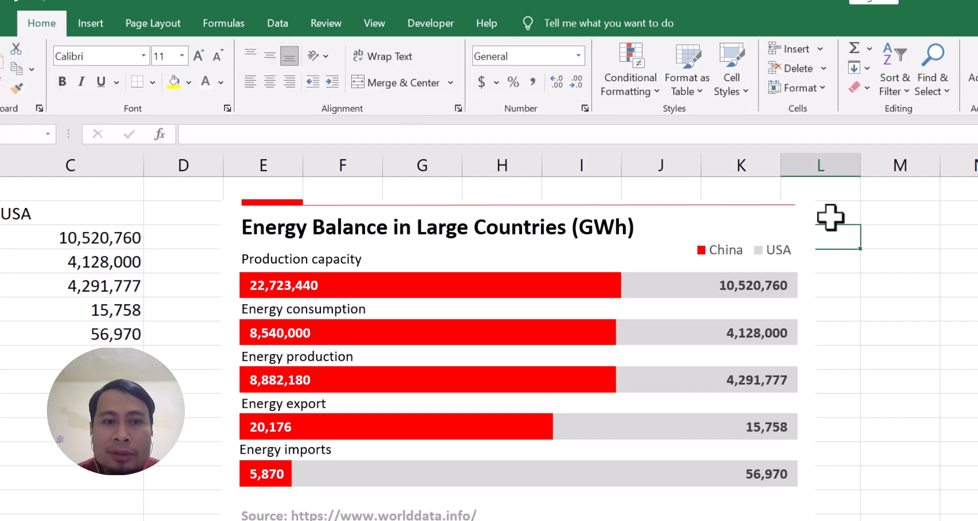
scroll(830, 216, down, 2)
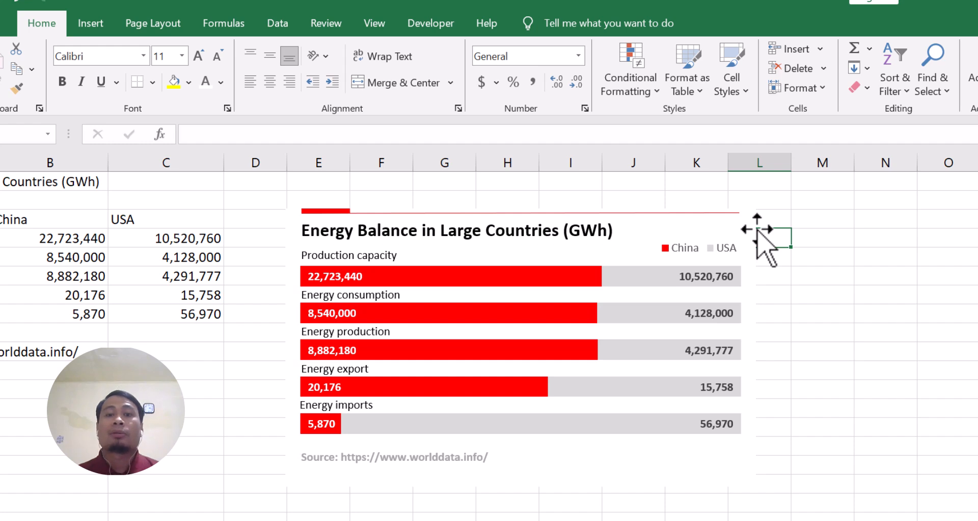
Step: With a cell outside the chart selected, insert a standalone text box over the chart reading "Production capacity"
click(804, 219)
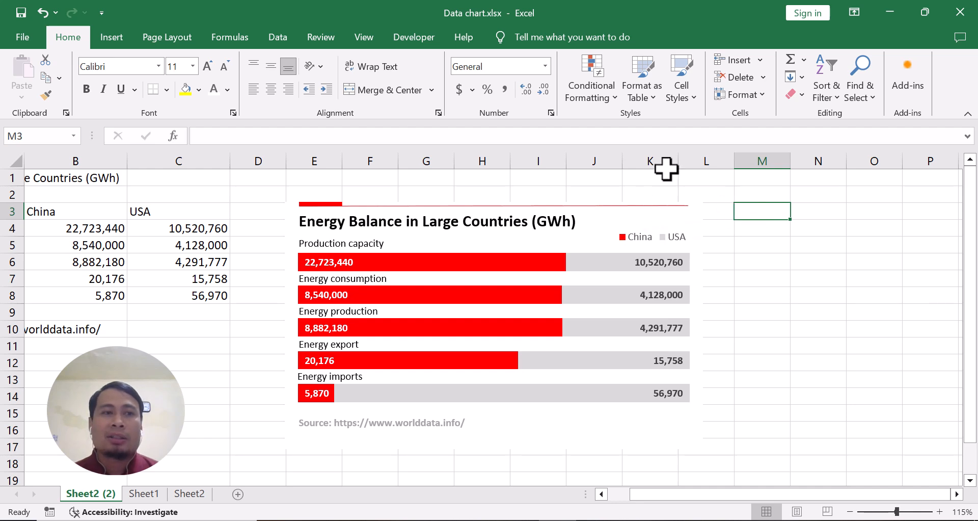
click(111, 40)
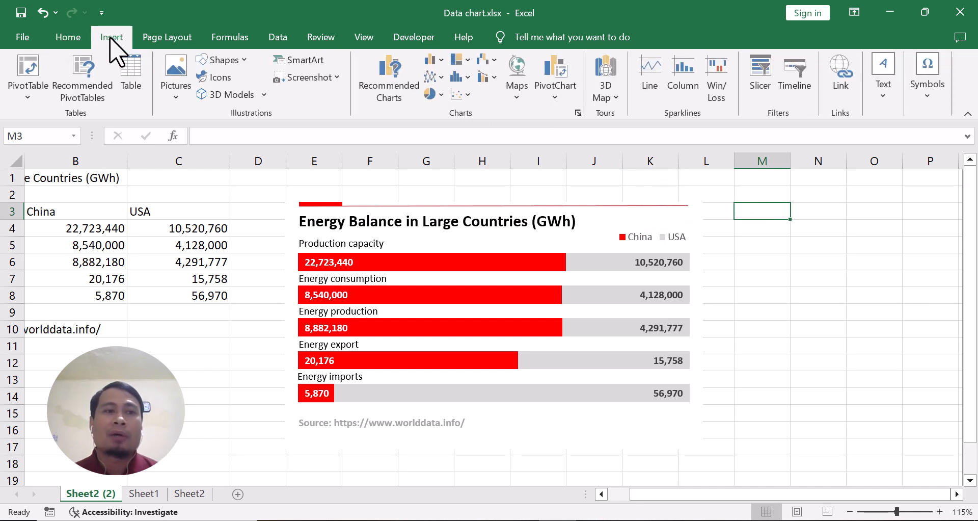
click(883, 102)
click(816, 145)
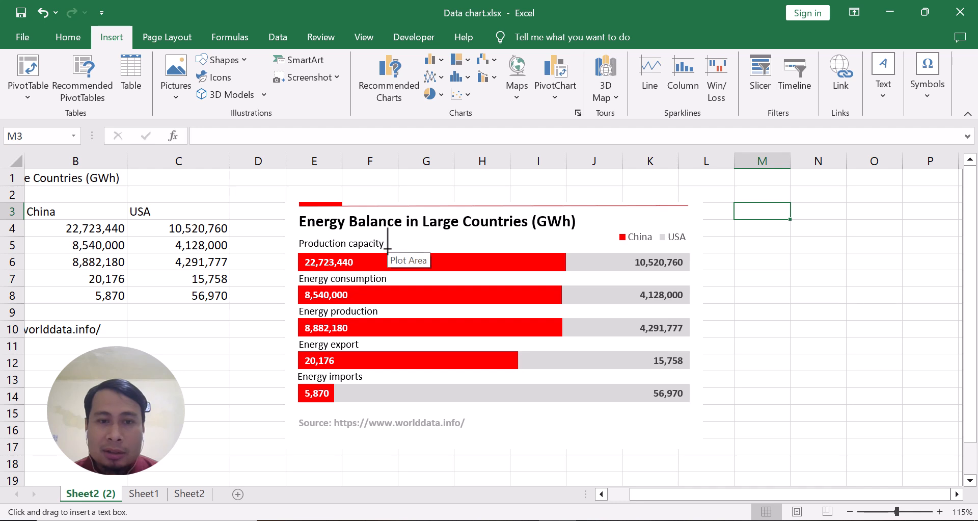
drag(417, 249, 542, 237)
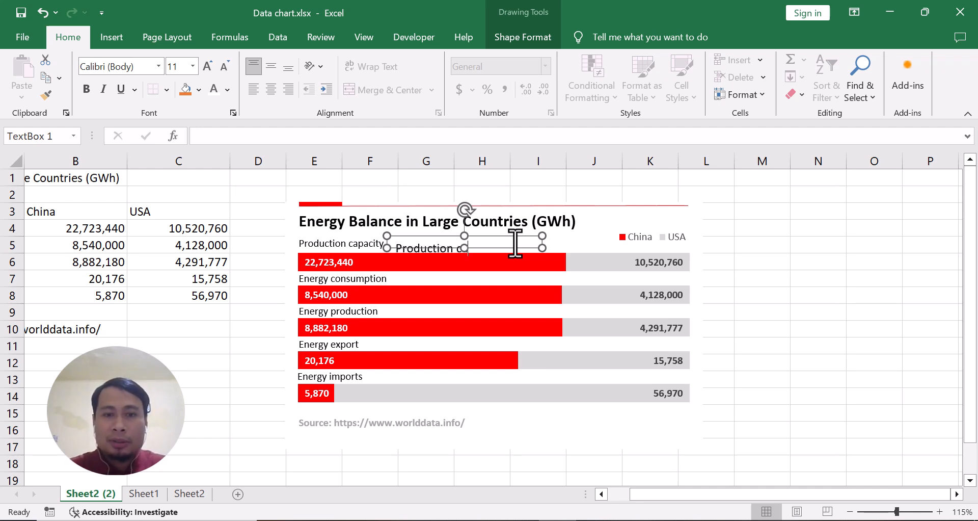
Step: Set the standalone text box's font size to 9 and nudge the box slightly over the chart
key(ctrl+a)
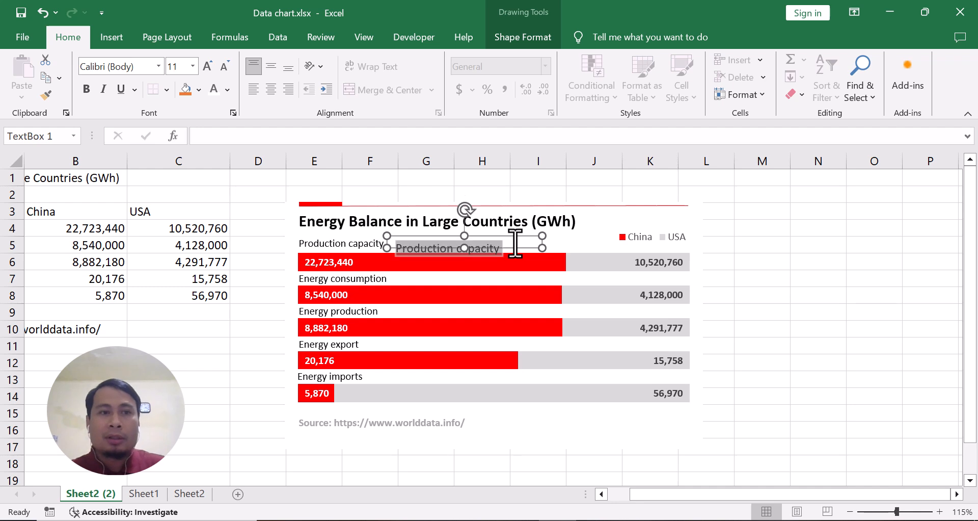
click(193, 65)
click(181, 100)
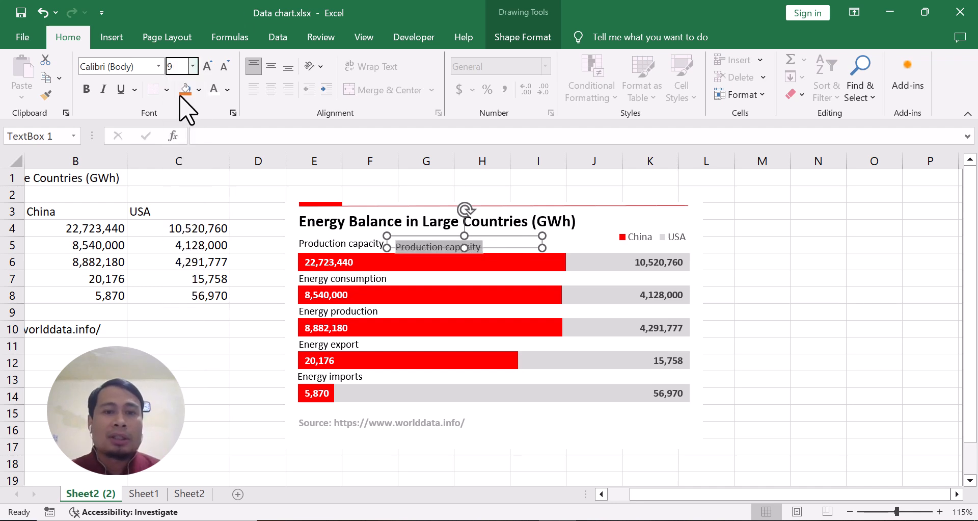
click(876, 292)
click(493, 244)
click(493, 243)
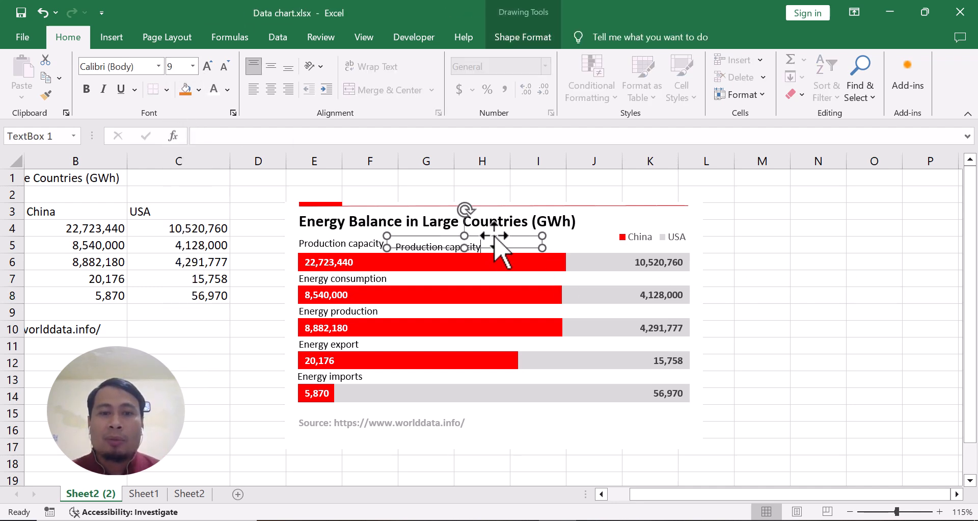
drag(493, 234, 492, 234)
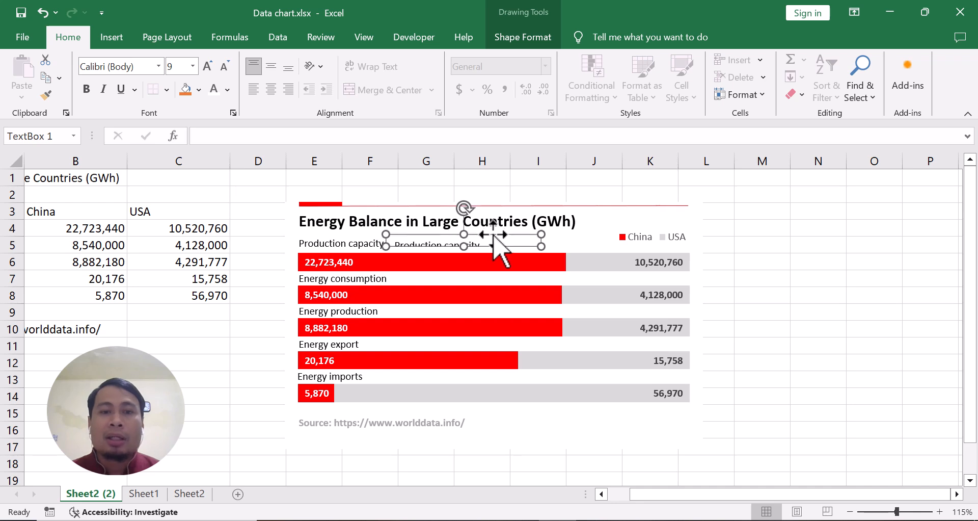
Step: Move the chart slightly down and right without the standalone "Production capacity" text box, and delete that text box
click(630, 204)
drag(629, 204, 633, 223)
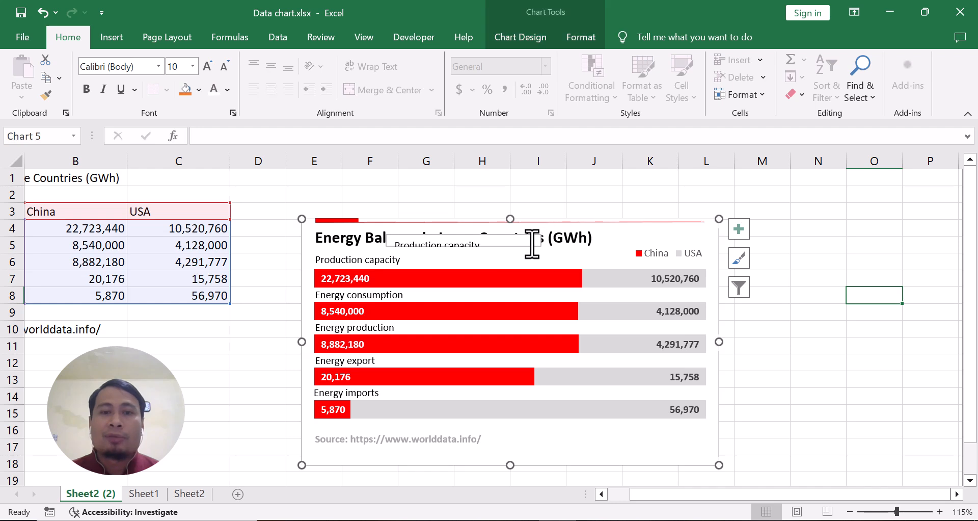
click(497, 244)
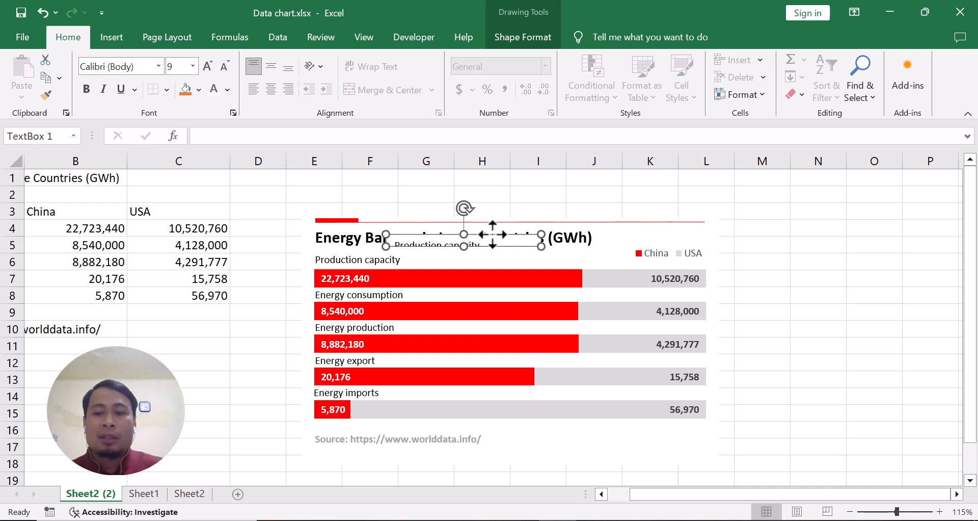
key(Delete)
Step: Try shifting the thin red line inside the chart, and move the whole chart with its embedded elements up and left
drag(489, 222, 485, 212)
click(484, 219)
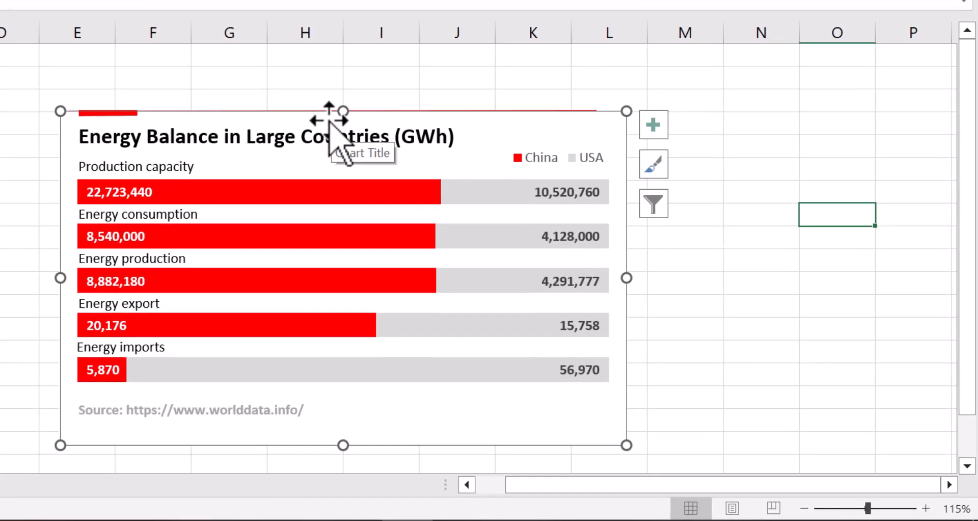
click(418, 166)
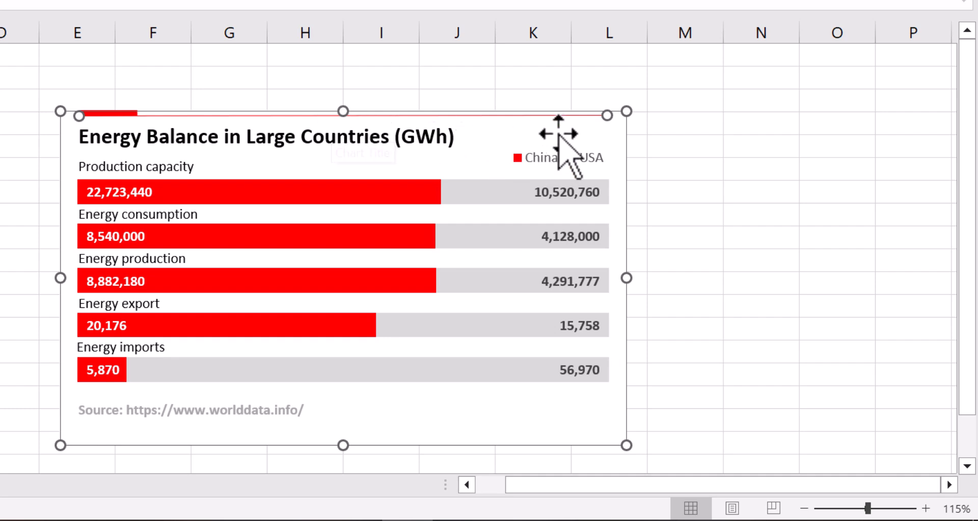
click(613, 136)
drag(613, 135, 583, 106)
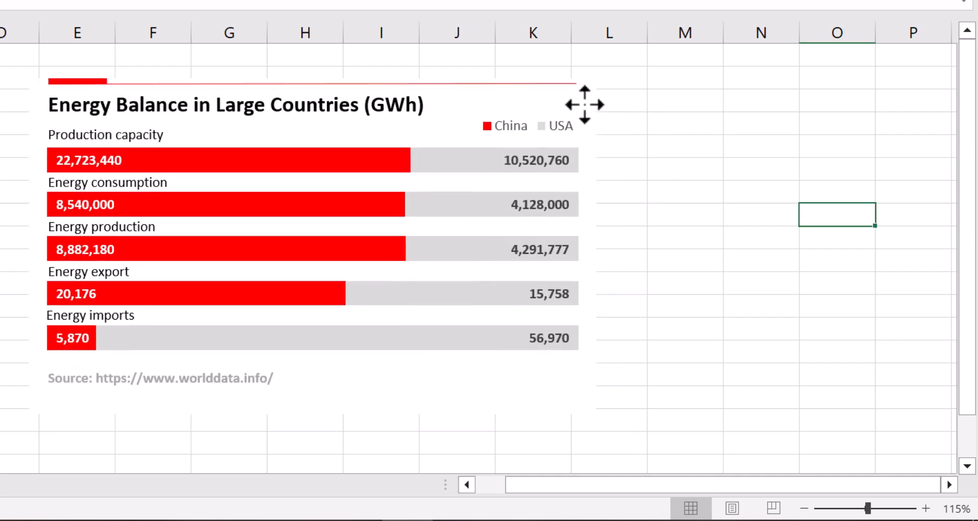